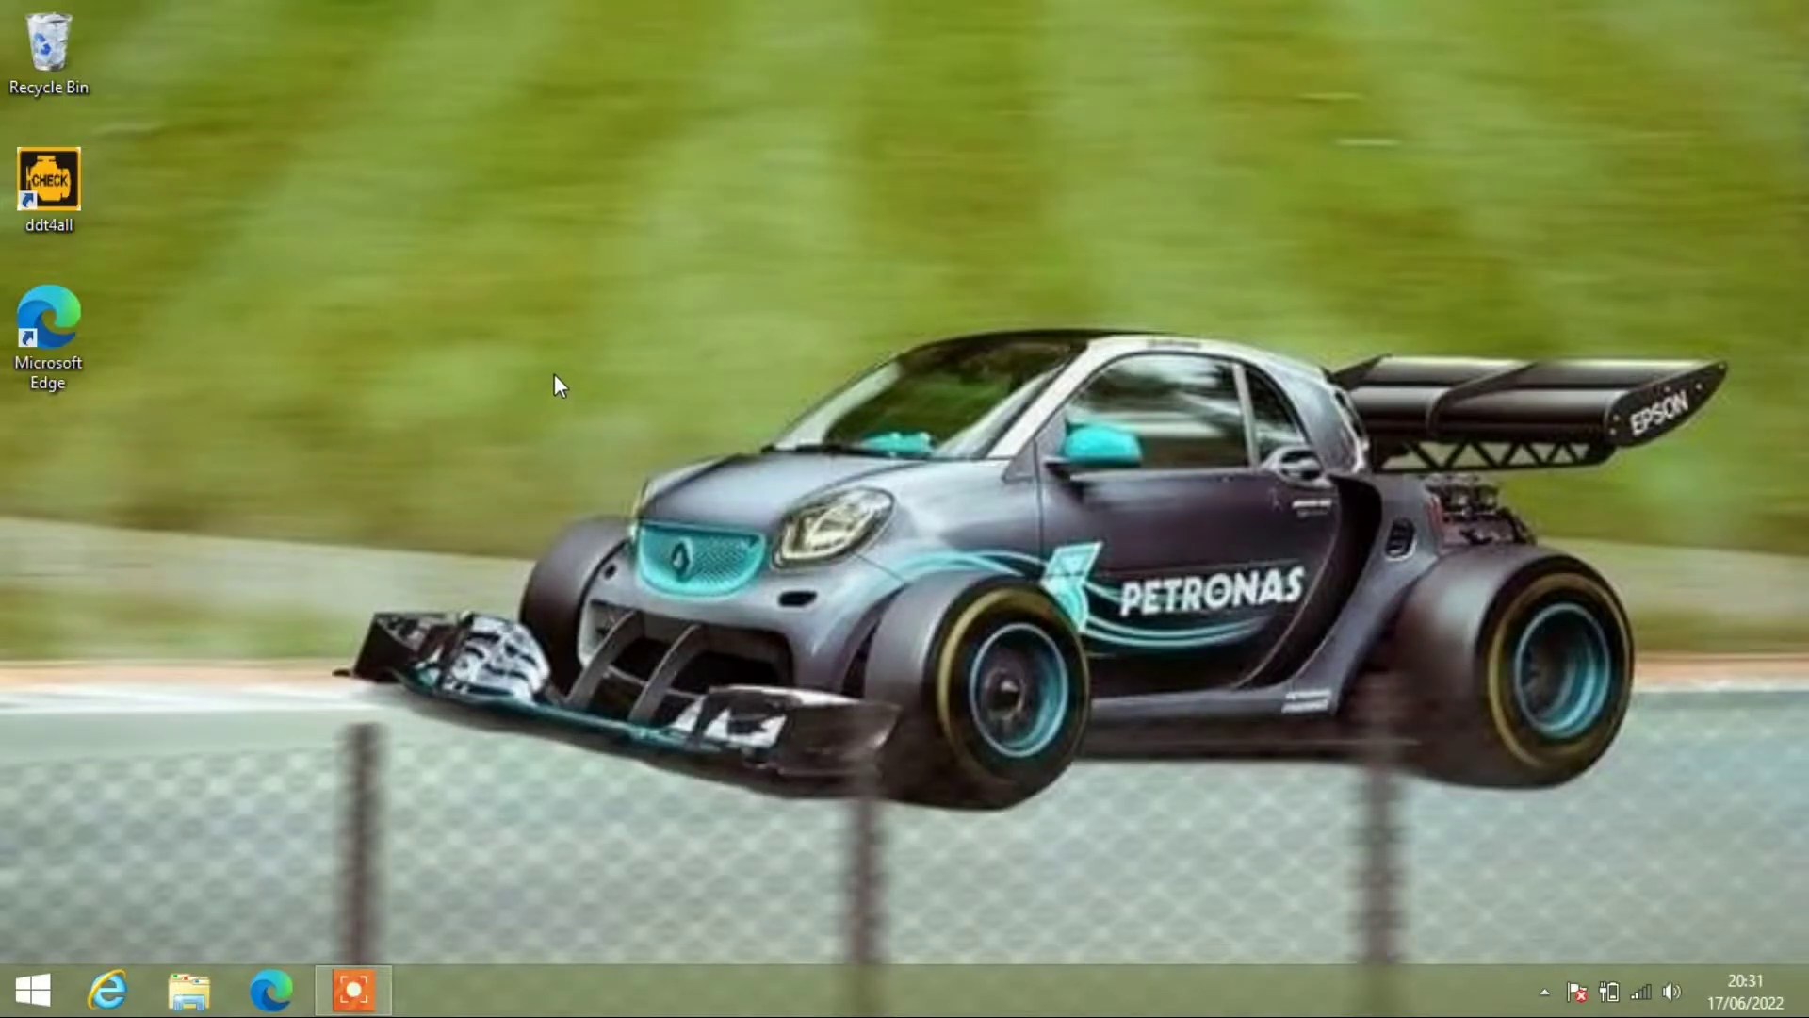
Launch DDT4All and tick 'I'm aware that I can harm my car if badly used'.
double_click(33, 199)
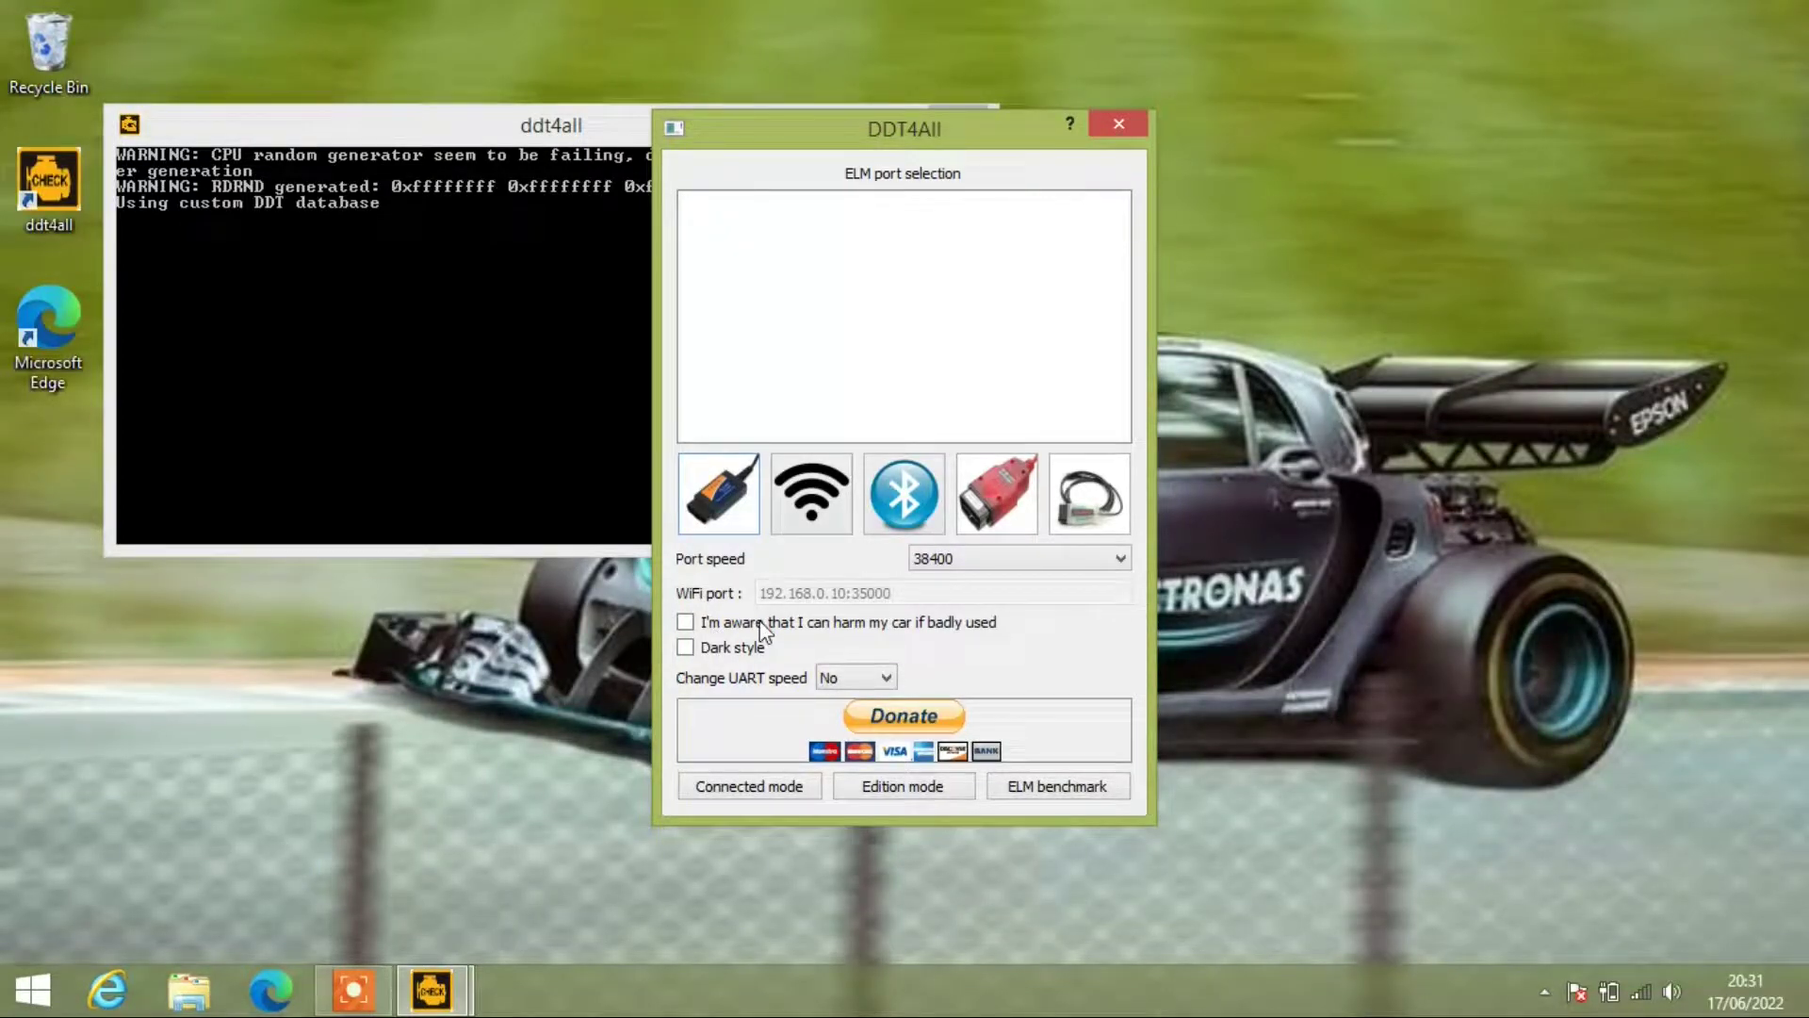
left_click(687, 622)
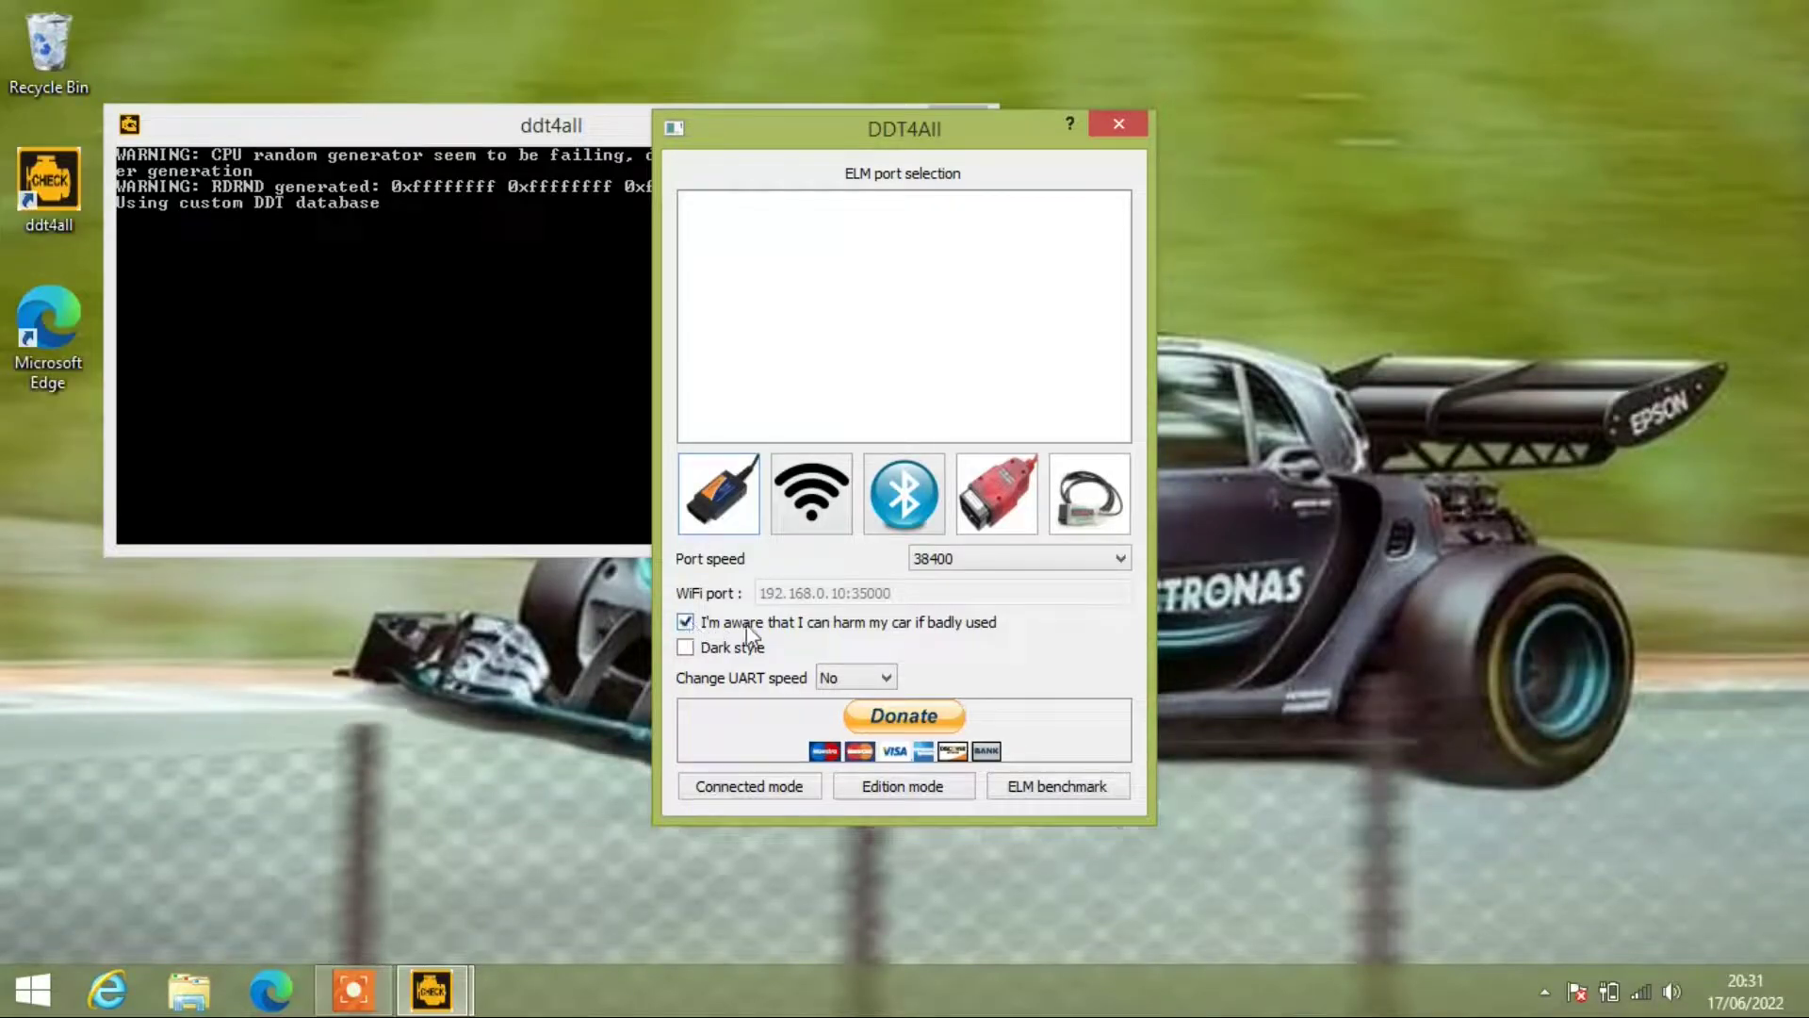
left_click(749, 787)
Start DDT4All in edition mode and move the main window to the top-left.
left_click(918, 793)
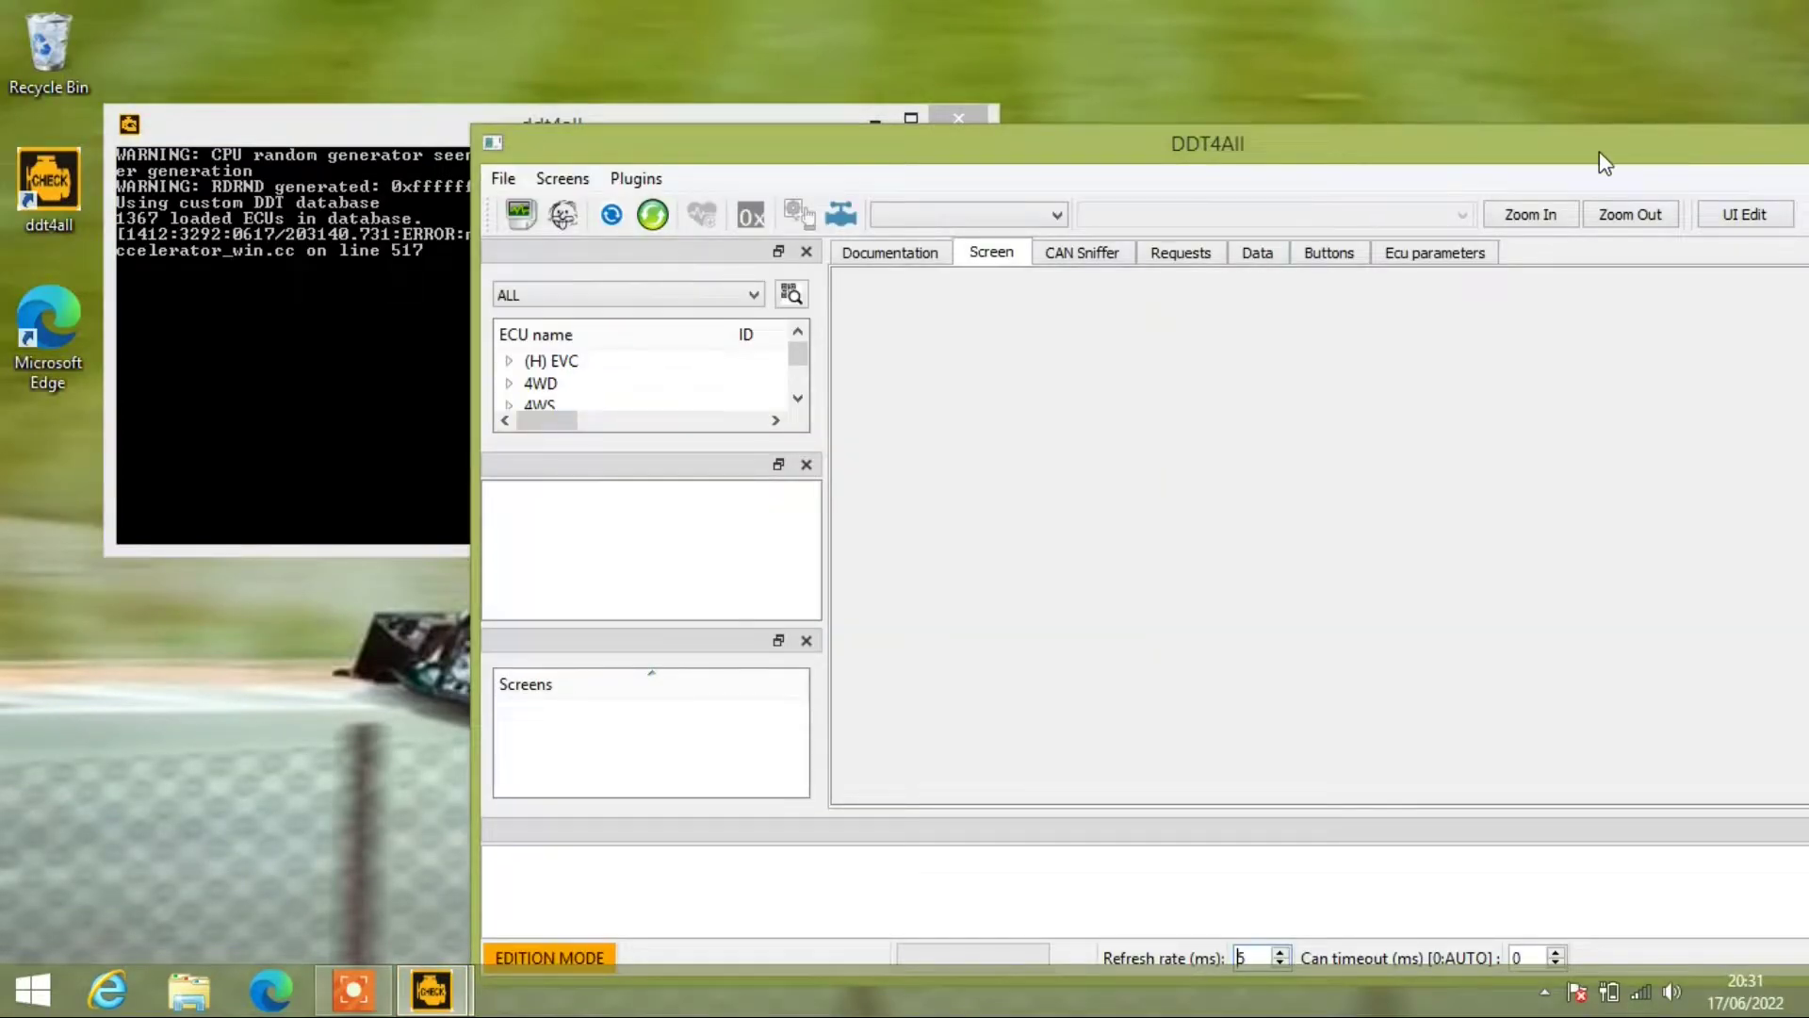
left_click_drag(1599, 149, 1396, 129)
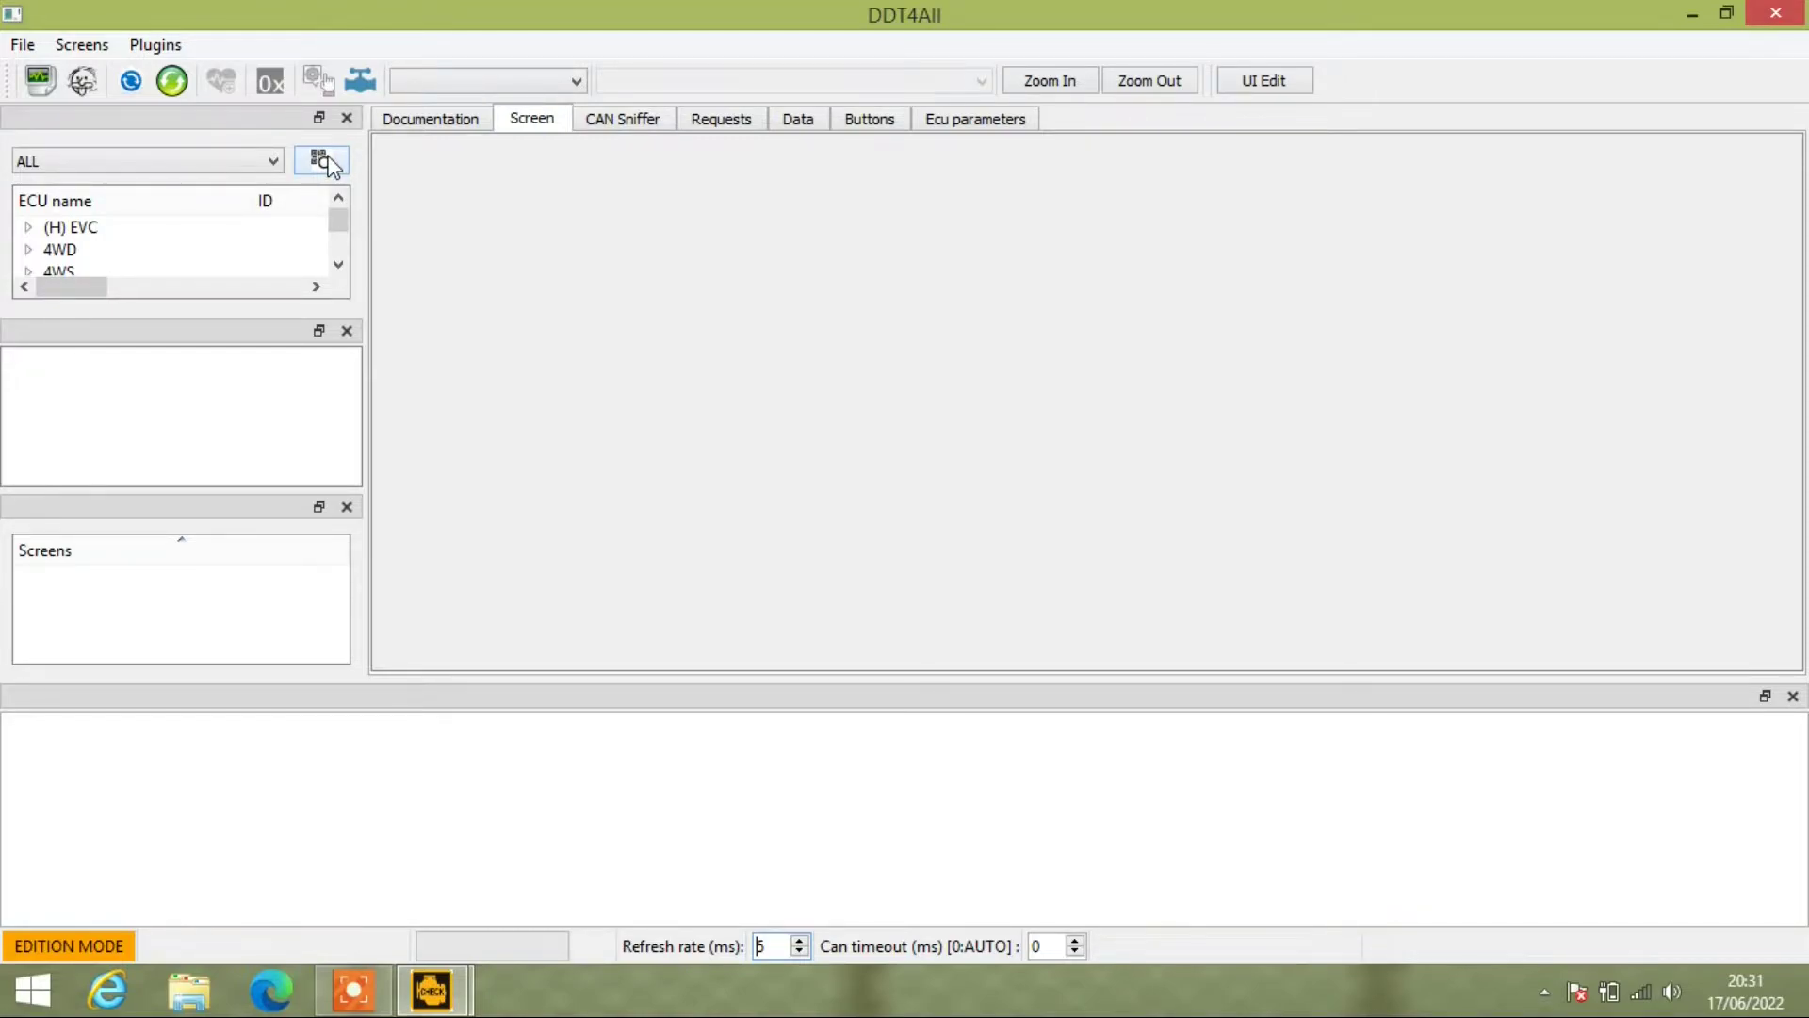
Pick X07 - TWINGO III as the vehicle, scroll the ECU list and expand UPC-EMM.
left_click(271, 163)
left_click(151, 269)
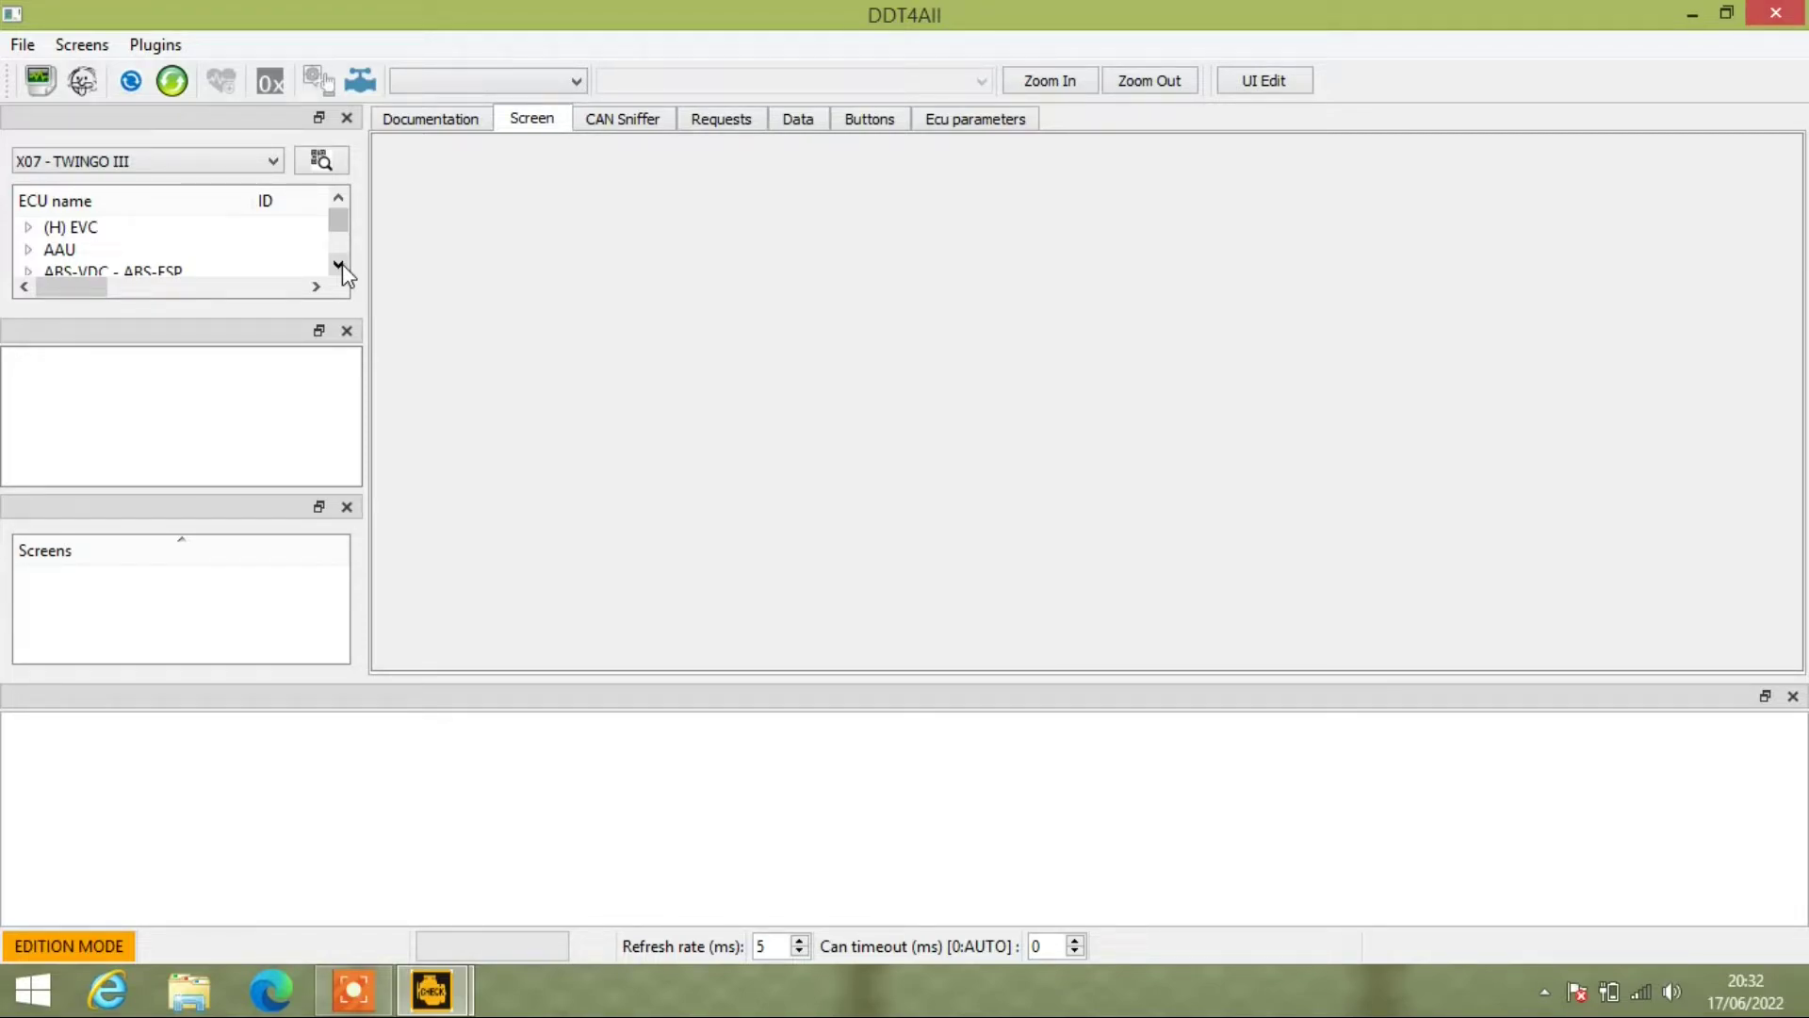
left_click(342, 266)
left_click(343, 266)
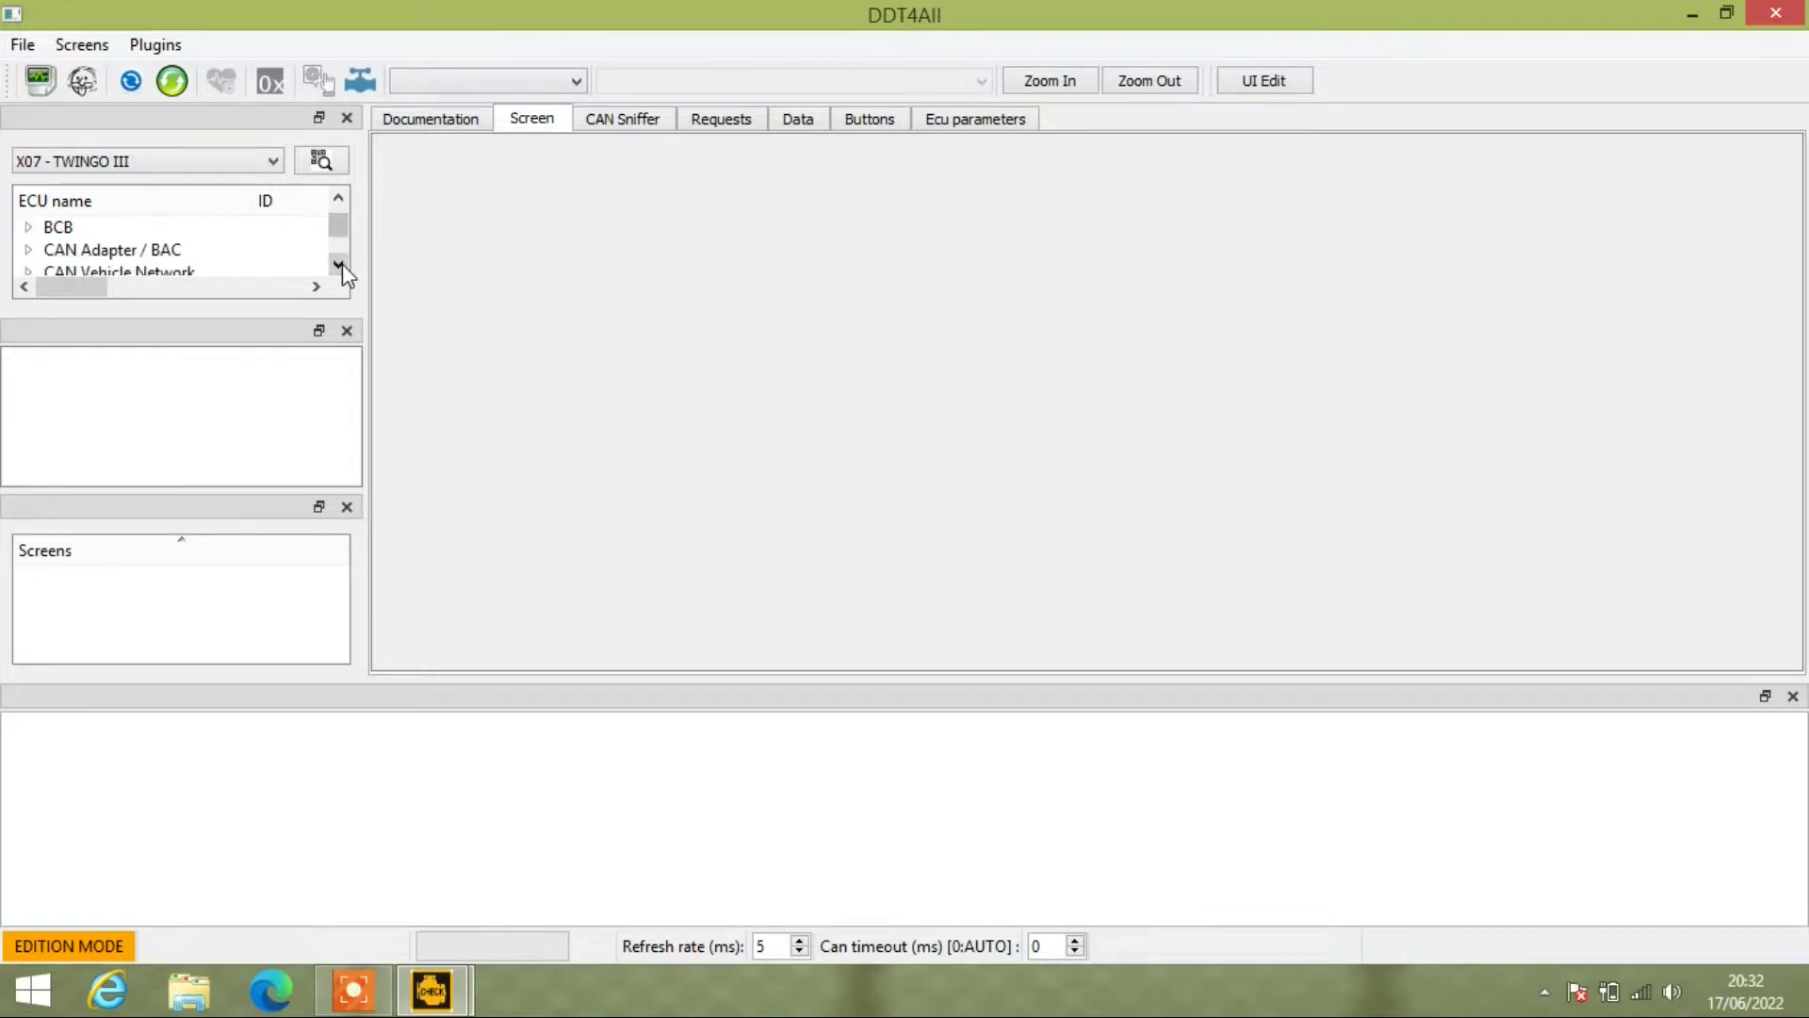
left_click(343, 266)
left_click(342, 265)
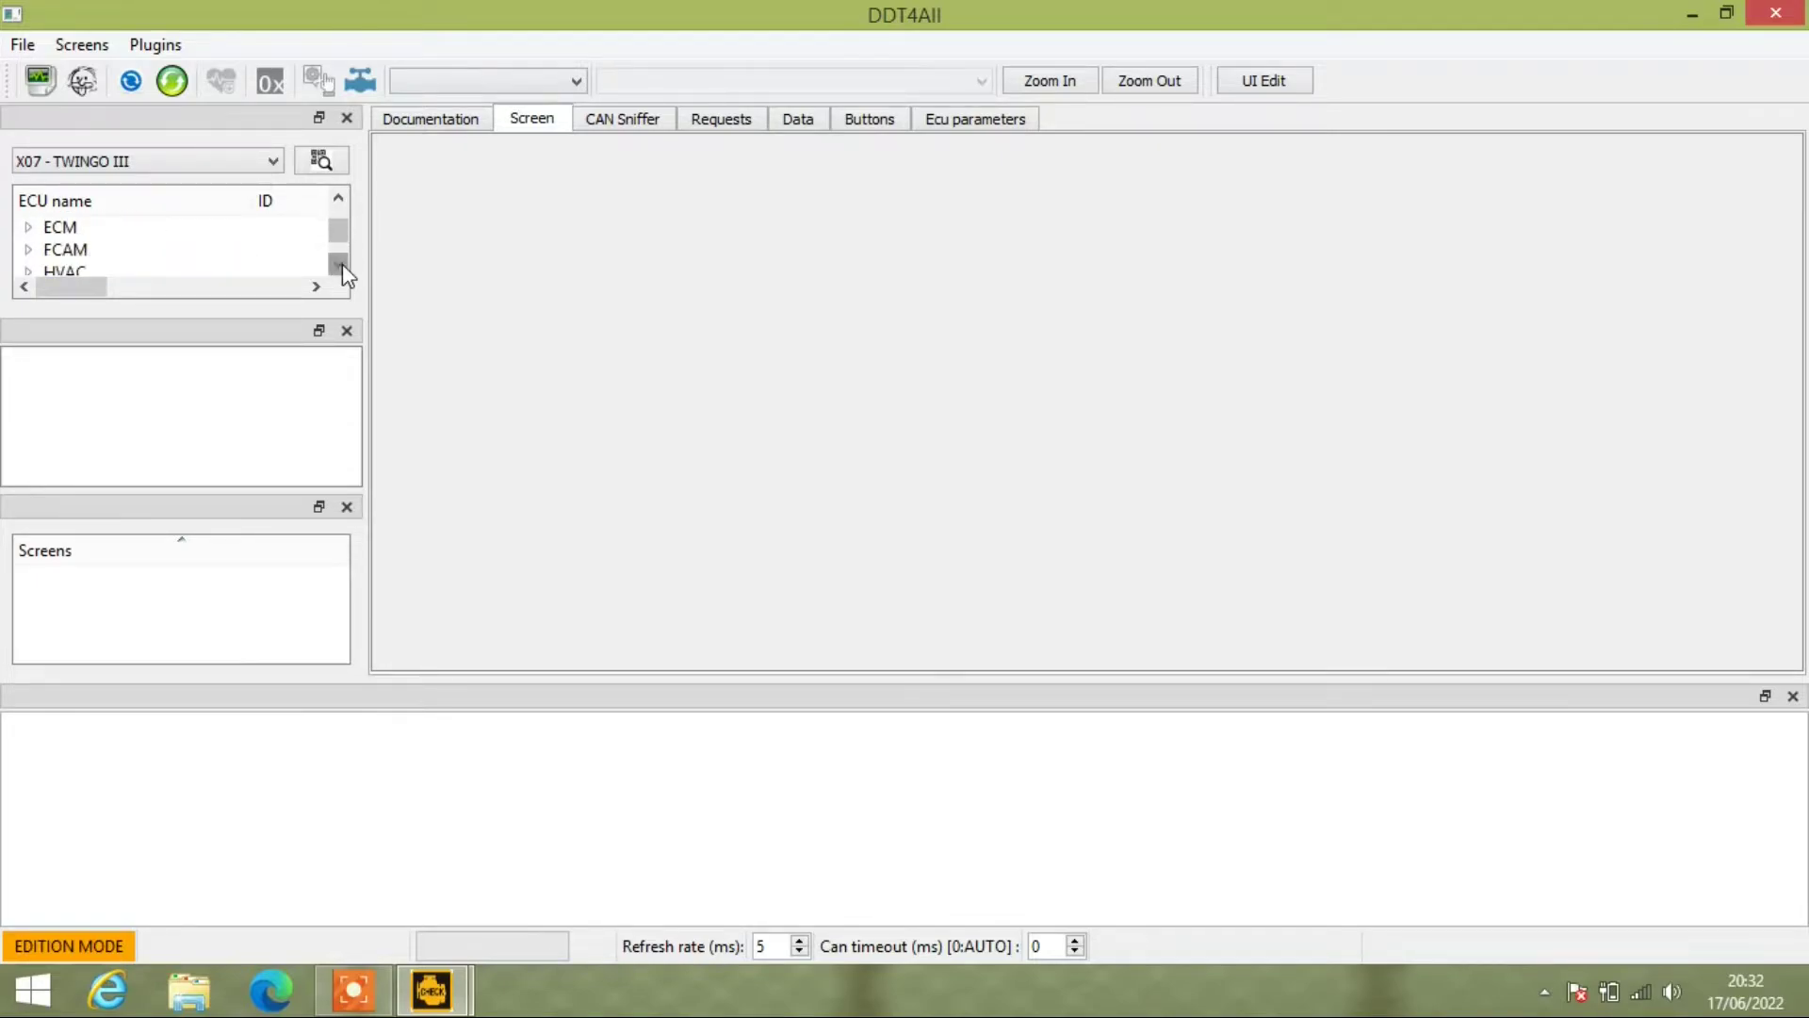
left_click(342, 266)
left_click(342, 265)
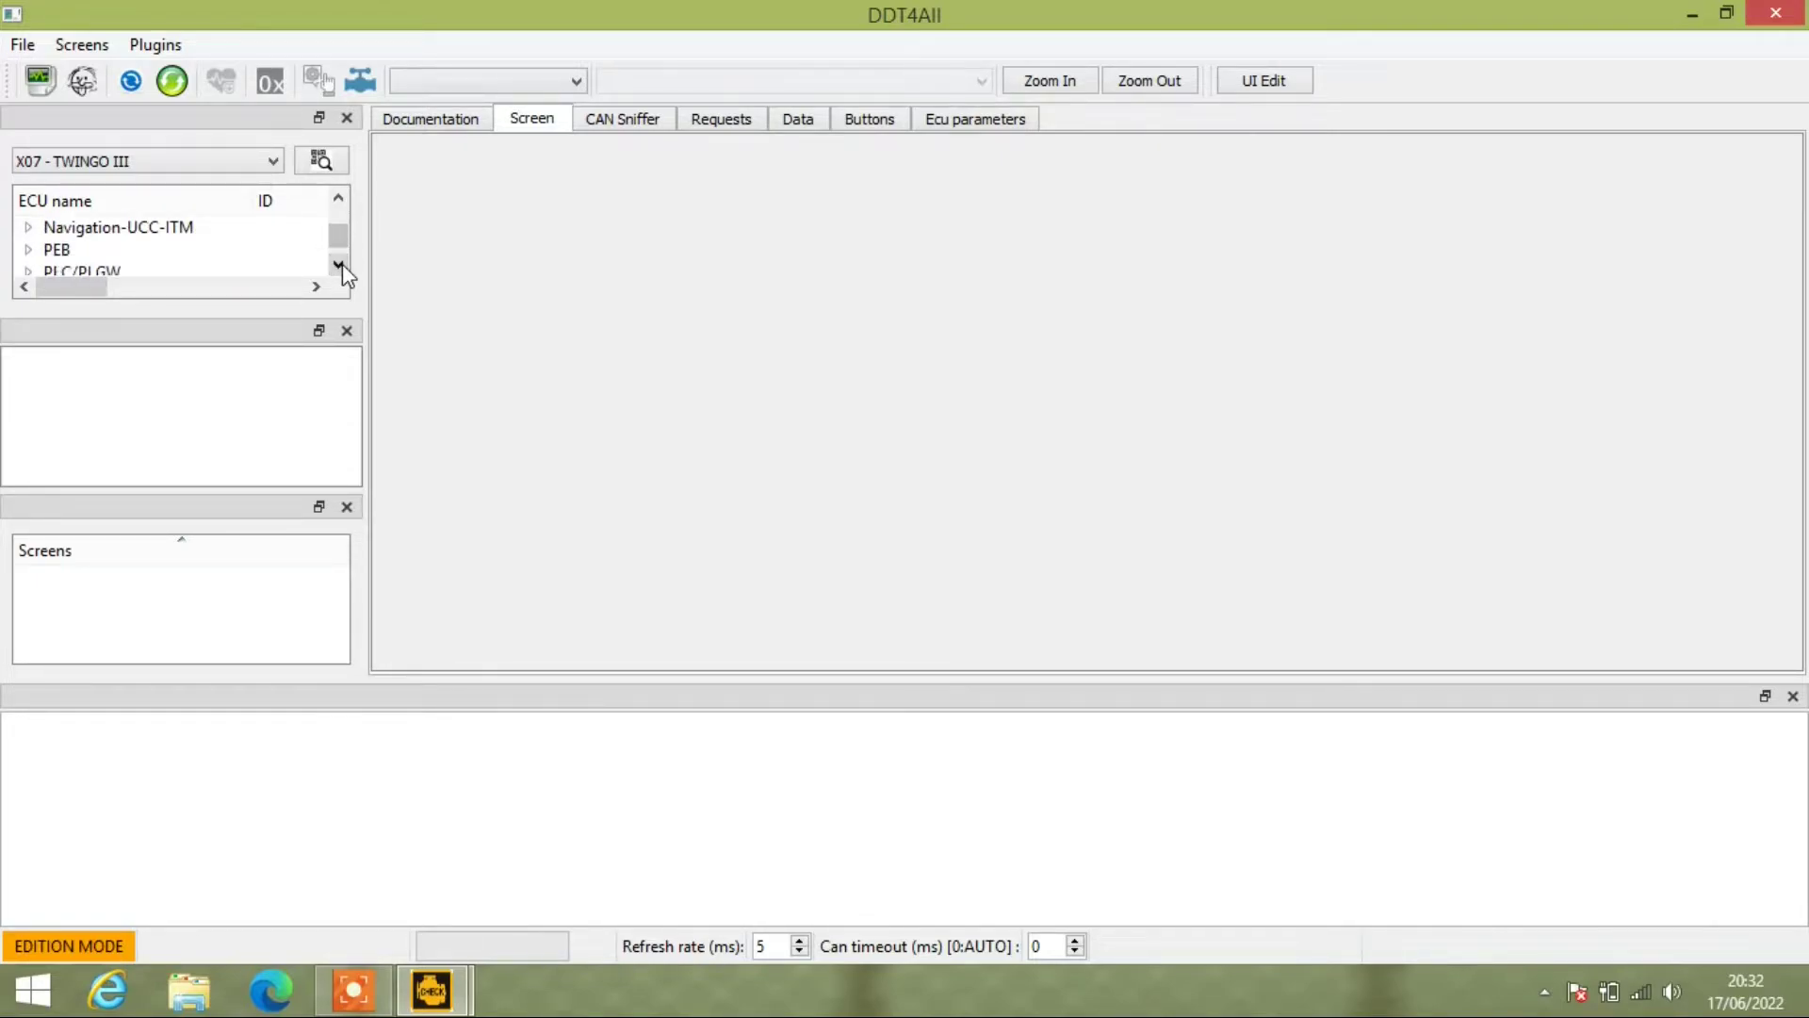
left_click(342, 266)
left_click(342, 266)
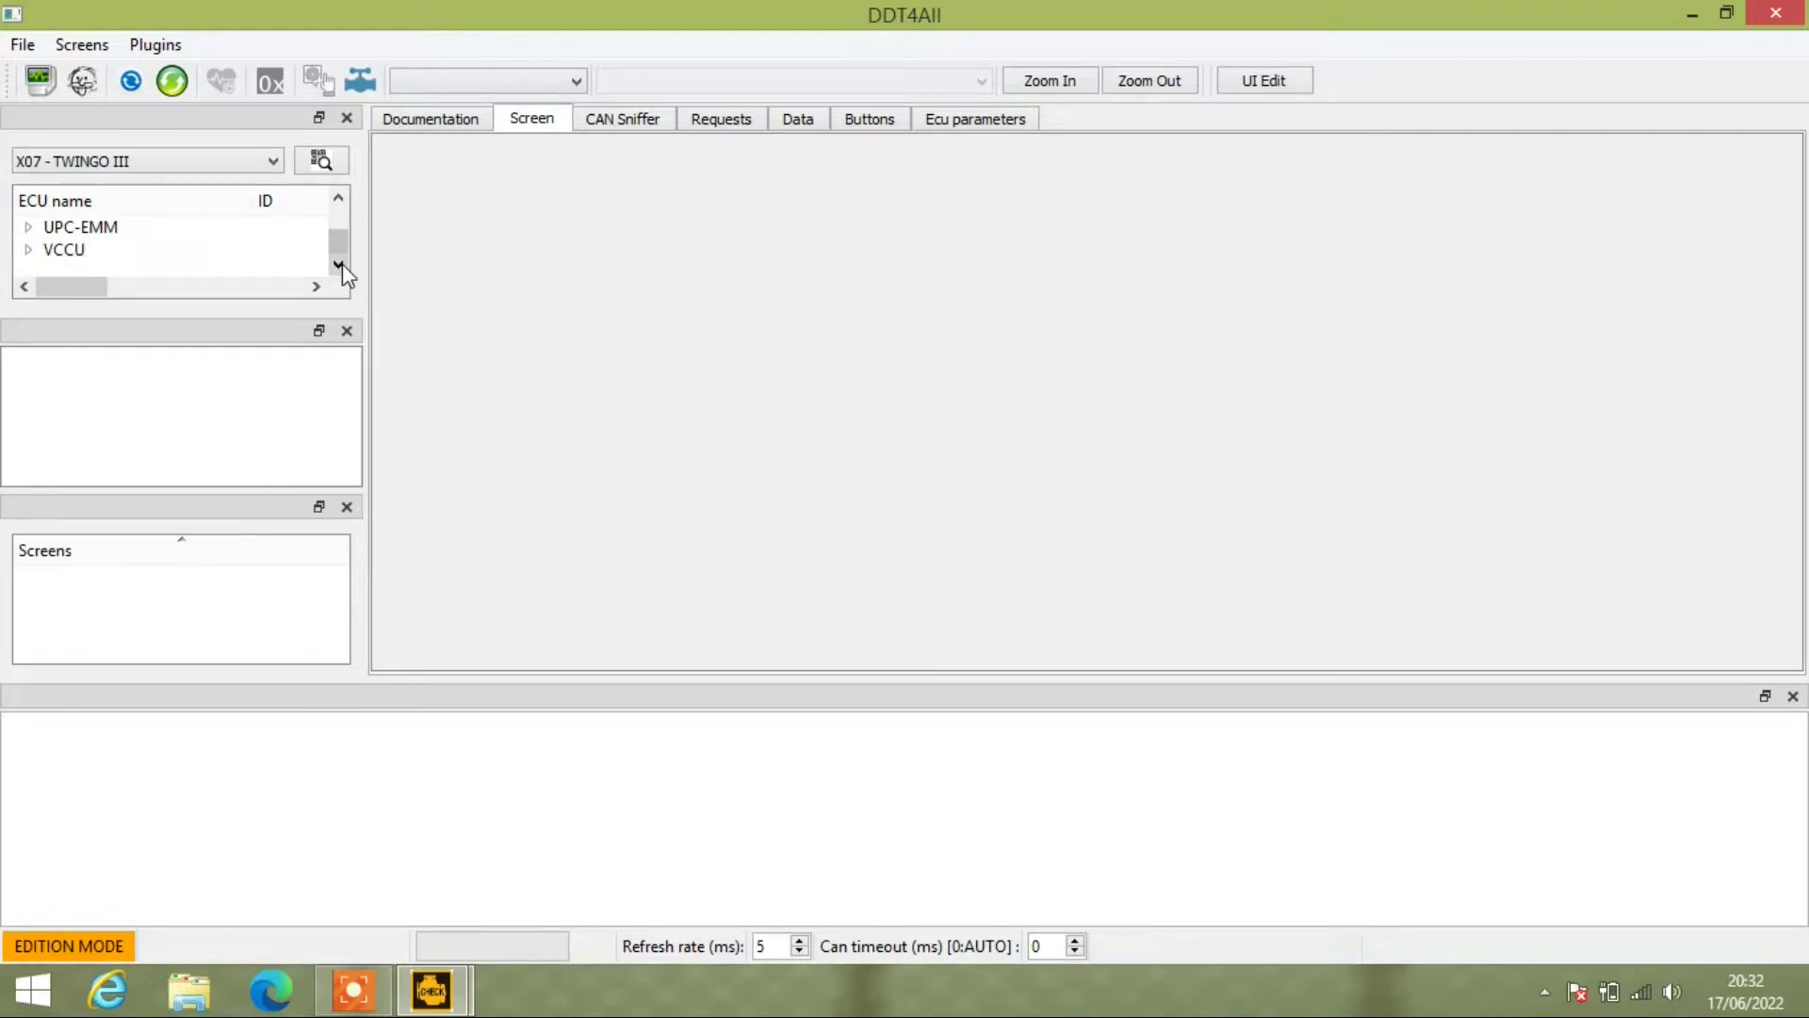
left_click(28, 227)
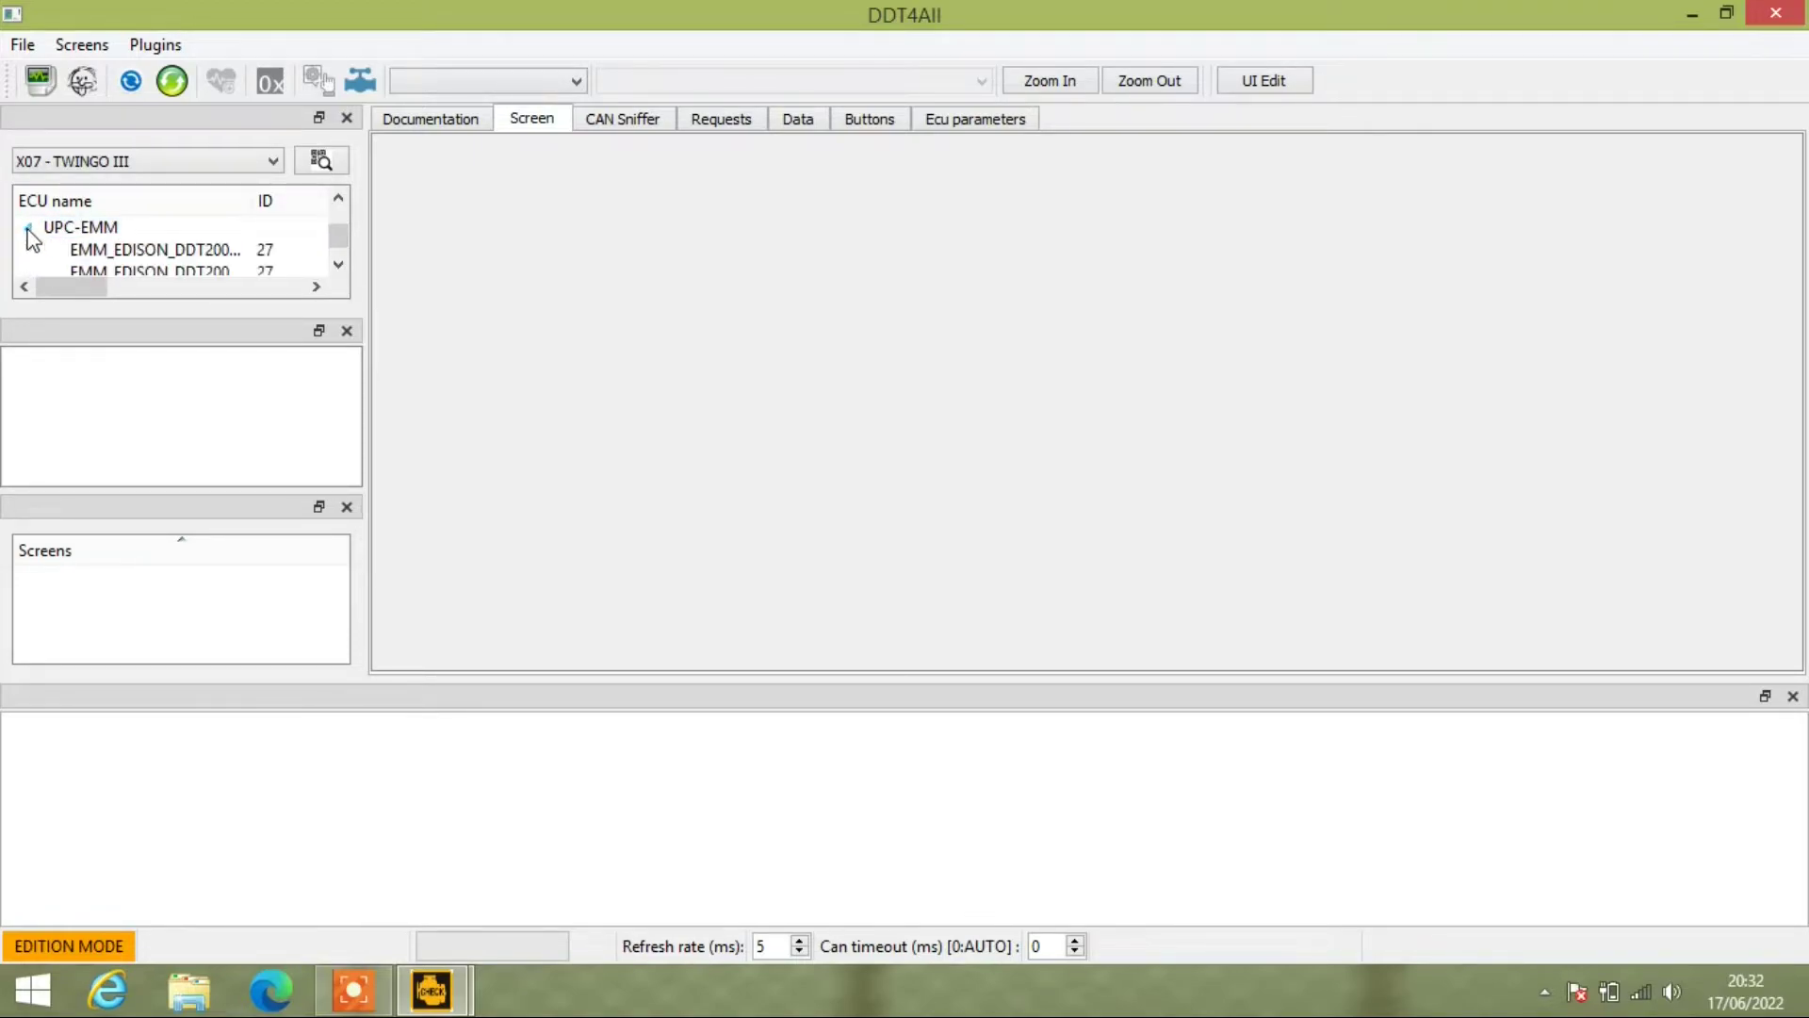
Load the [UPC-EMM] EMM_EDISON_DDT2000_SW10_V2 ECU from the EMM_EDISON variants.
double_click(156, 249)
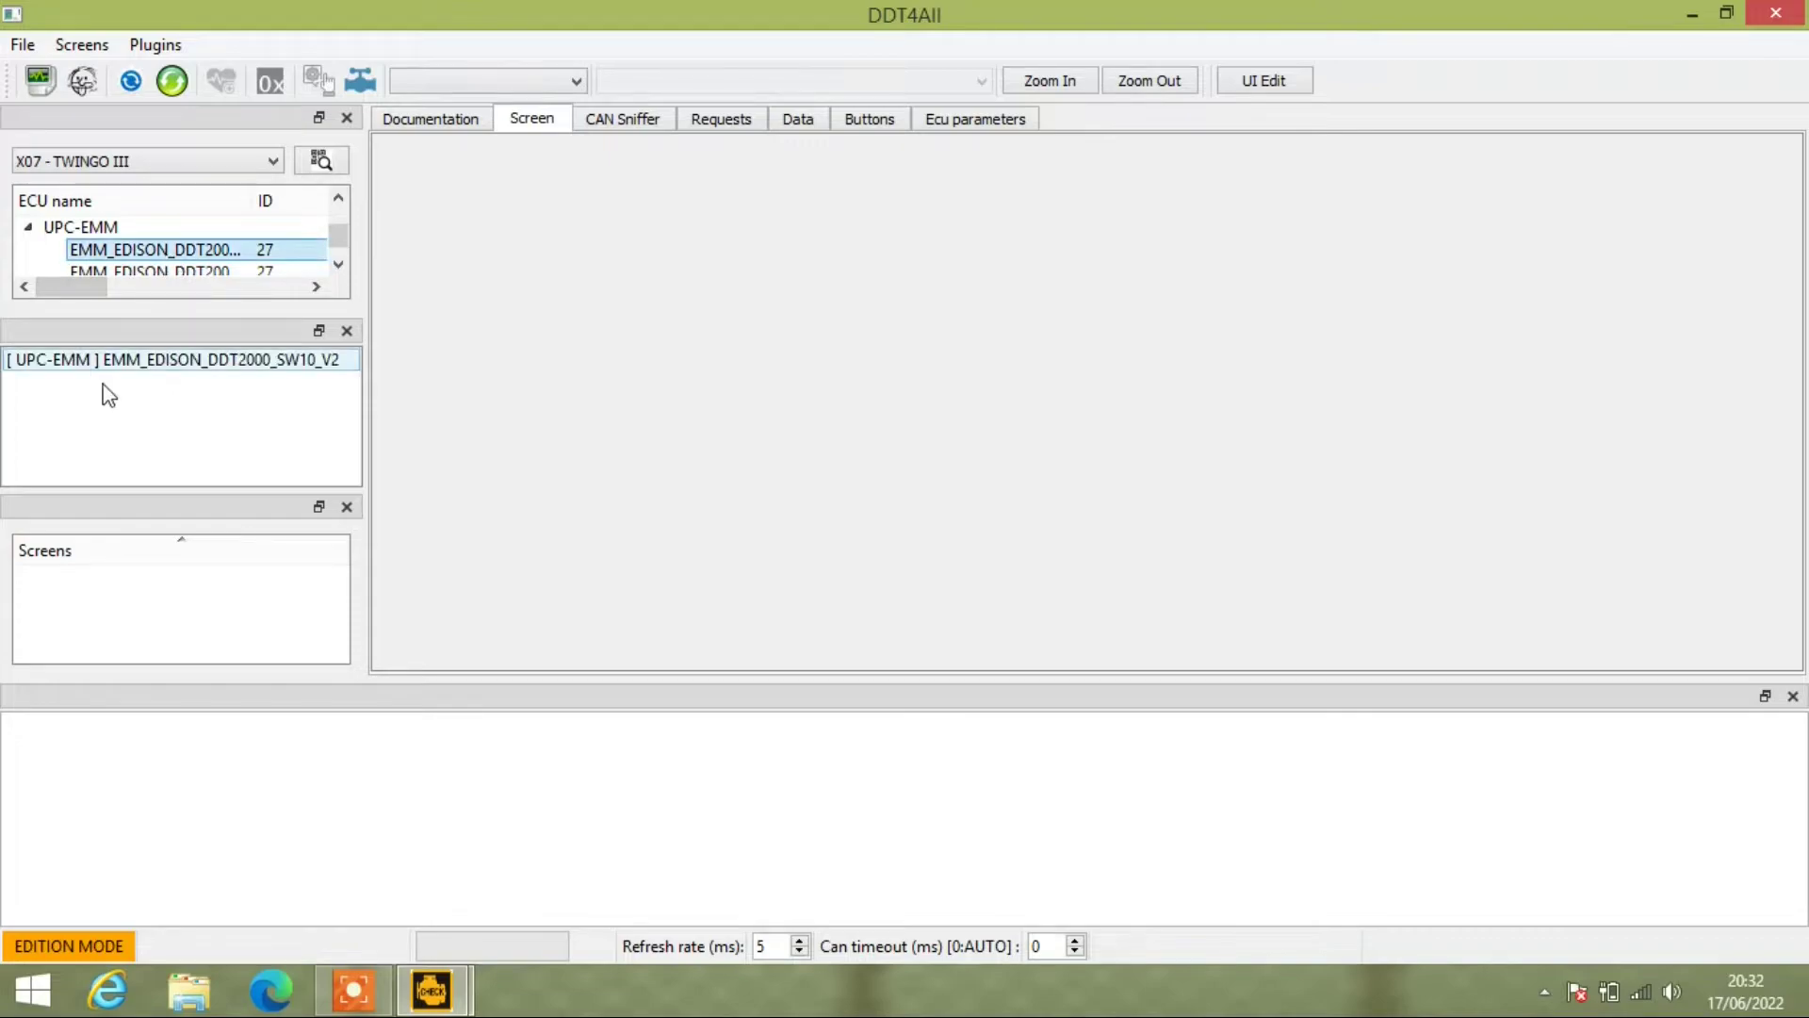
left_click(255, 361)
left_click(136, 370)
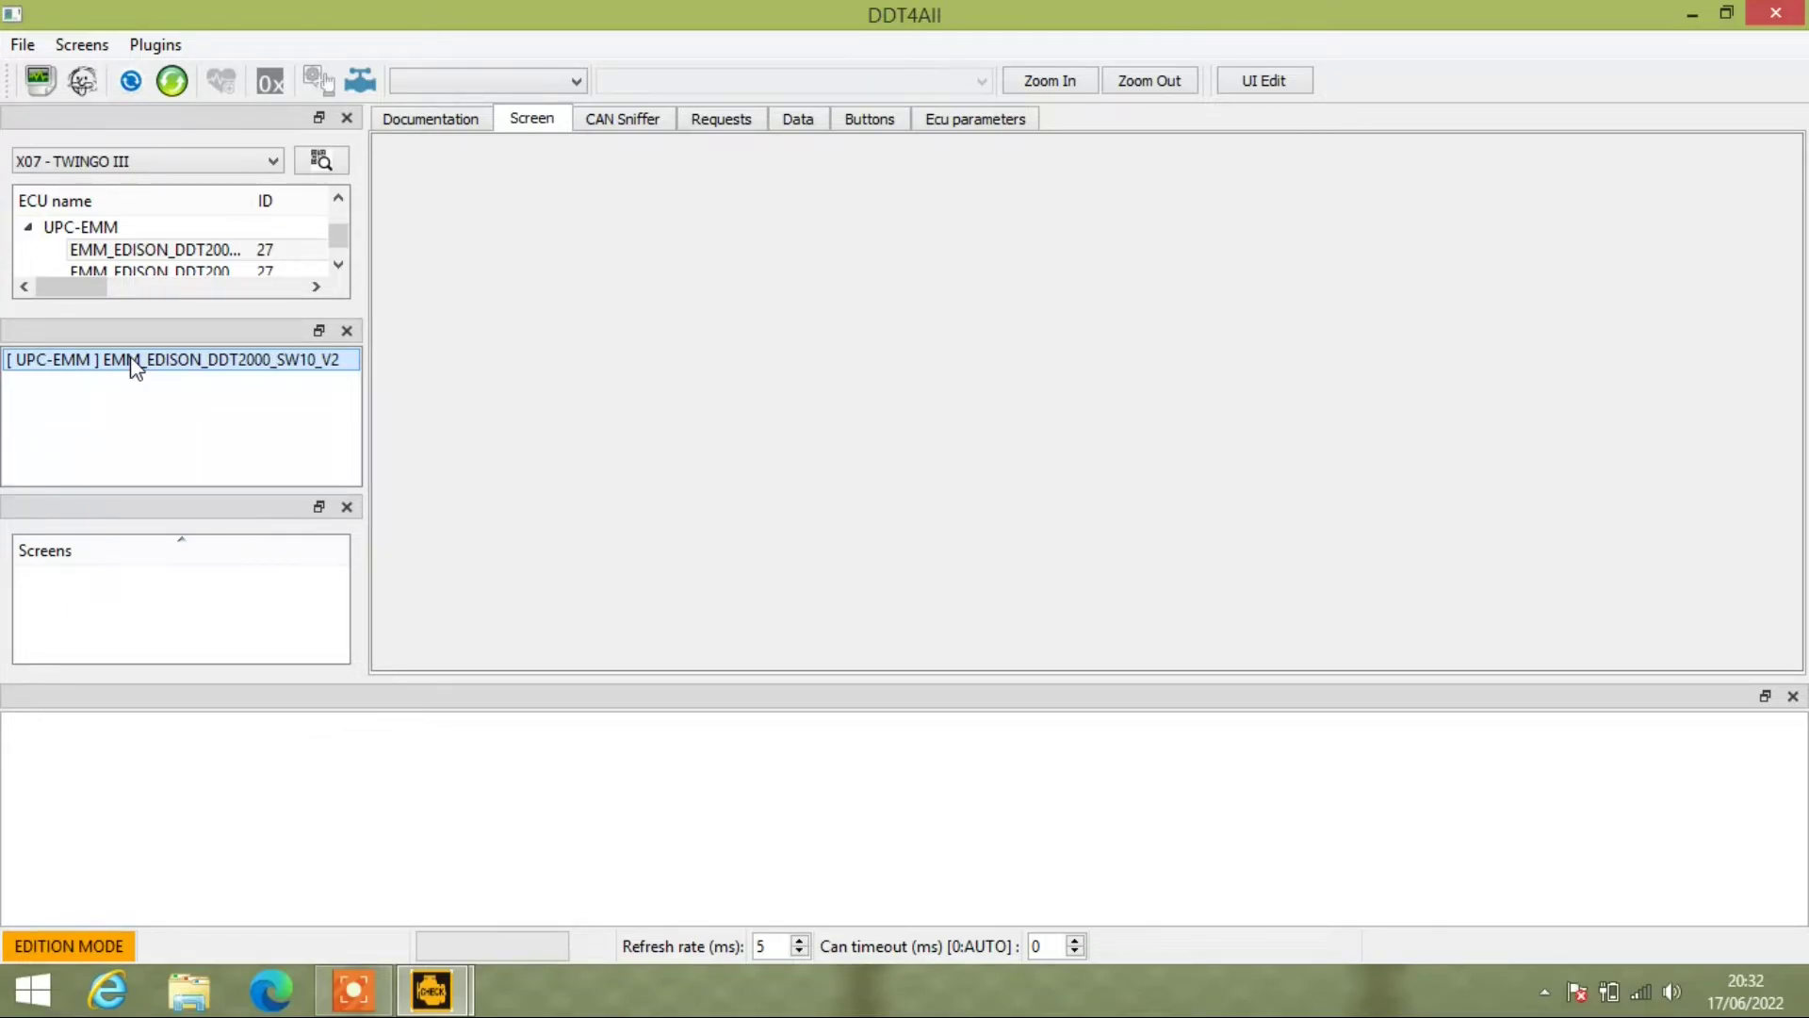
double_click(137, 370)
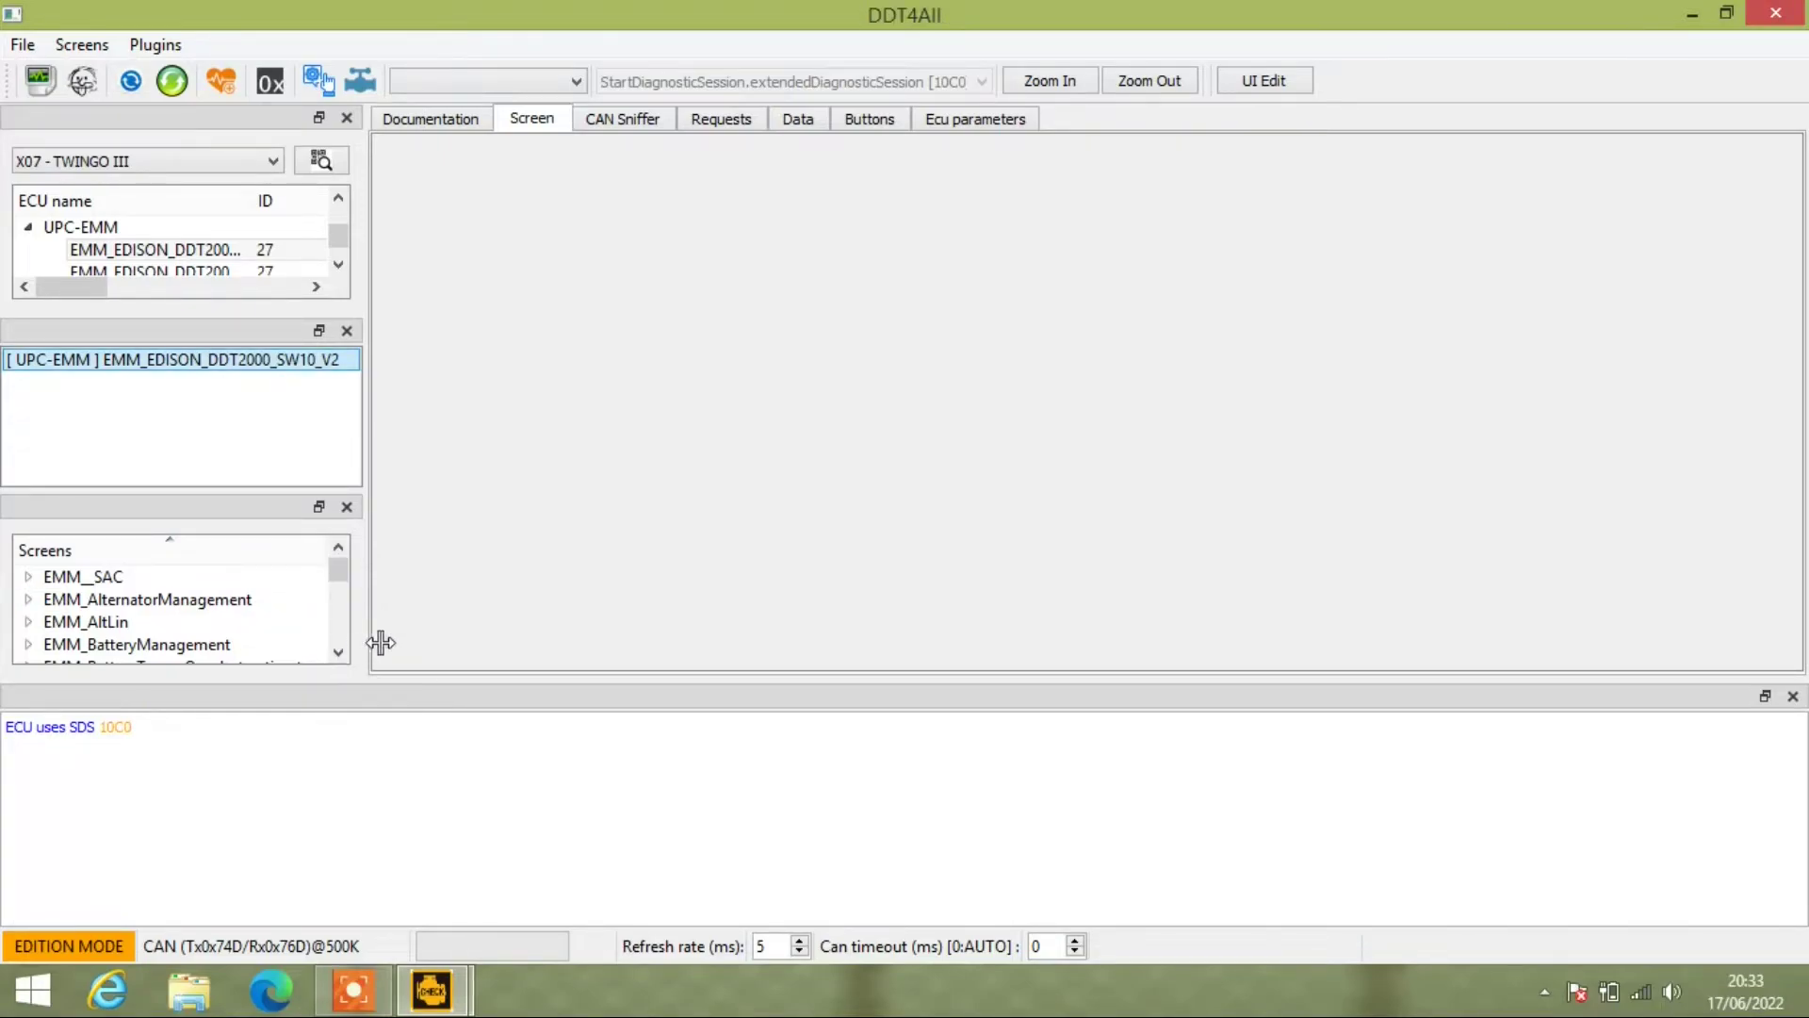
Widen the left panel and open 'EMM_AlternatorManagement - Configuration' from the Screens list.
left_click_drag(379, 642, 485, 643)
left_click(84, 622)
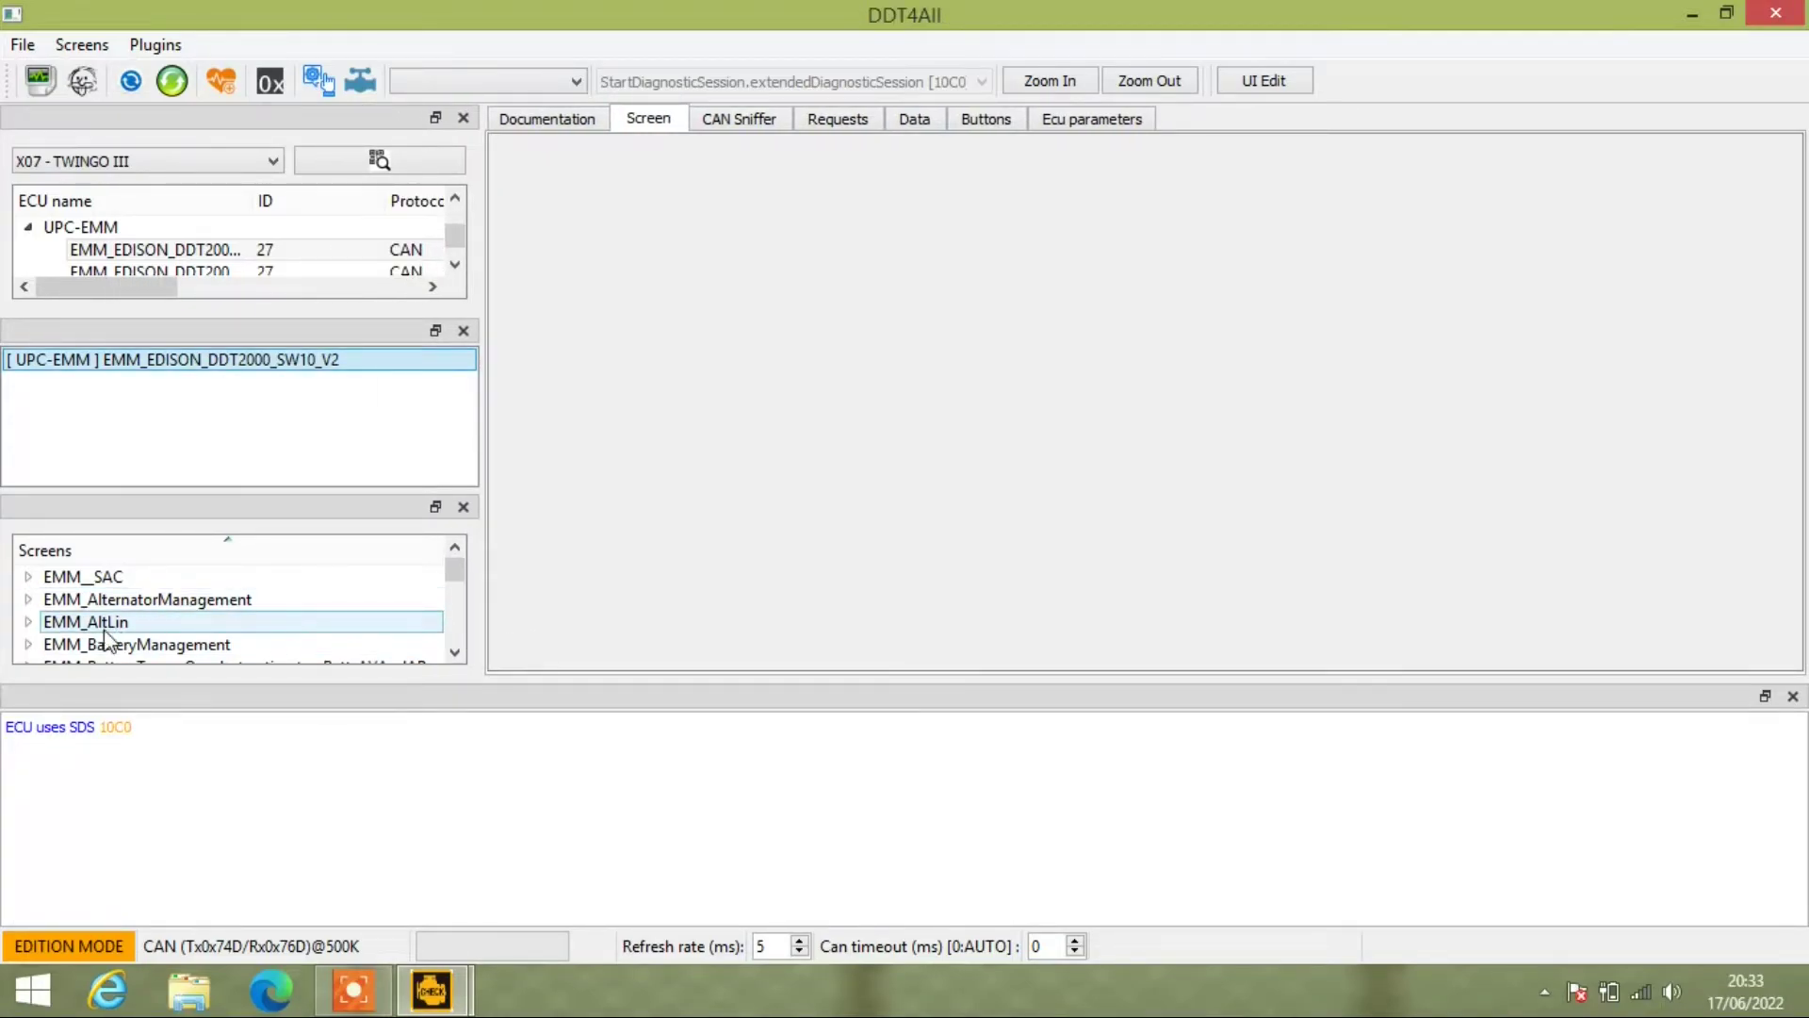
left_click(29, 599)
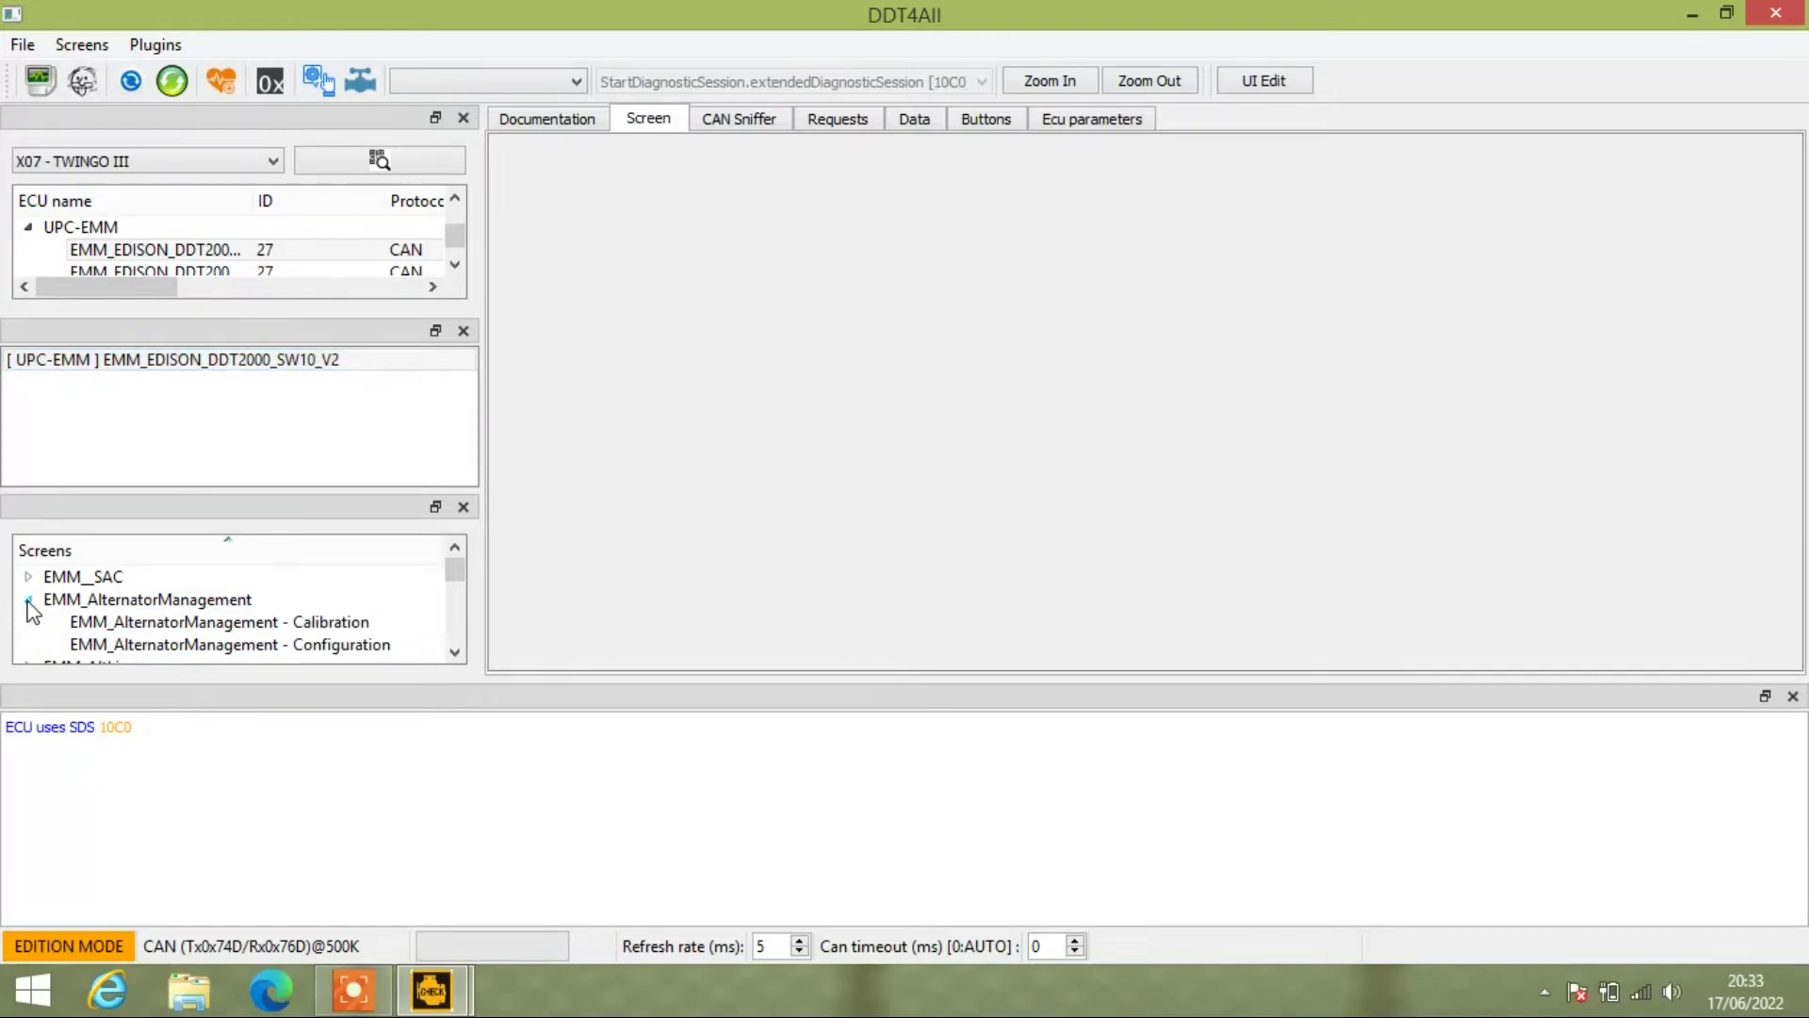
left_click(85, 600)
left_click(299, 622)
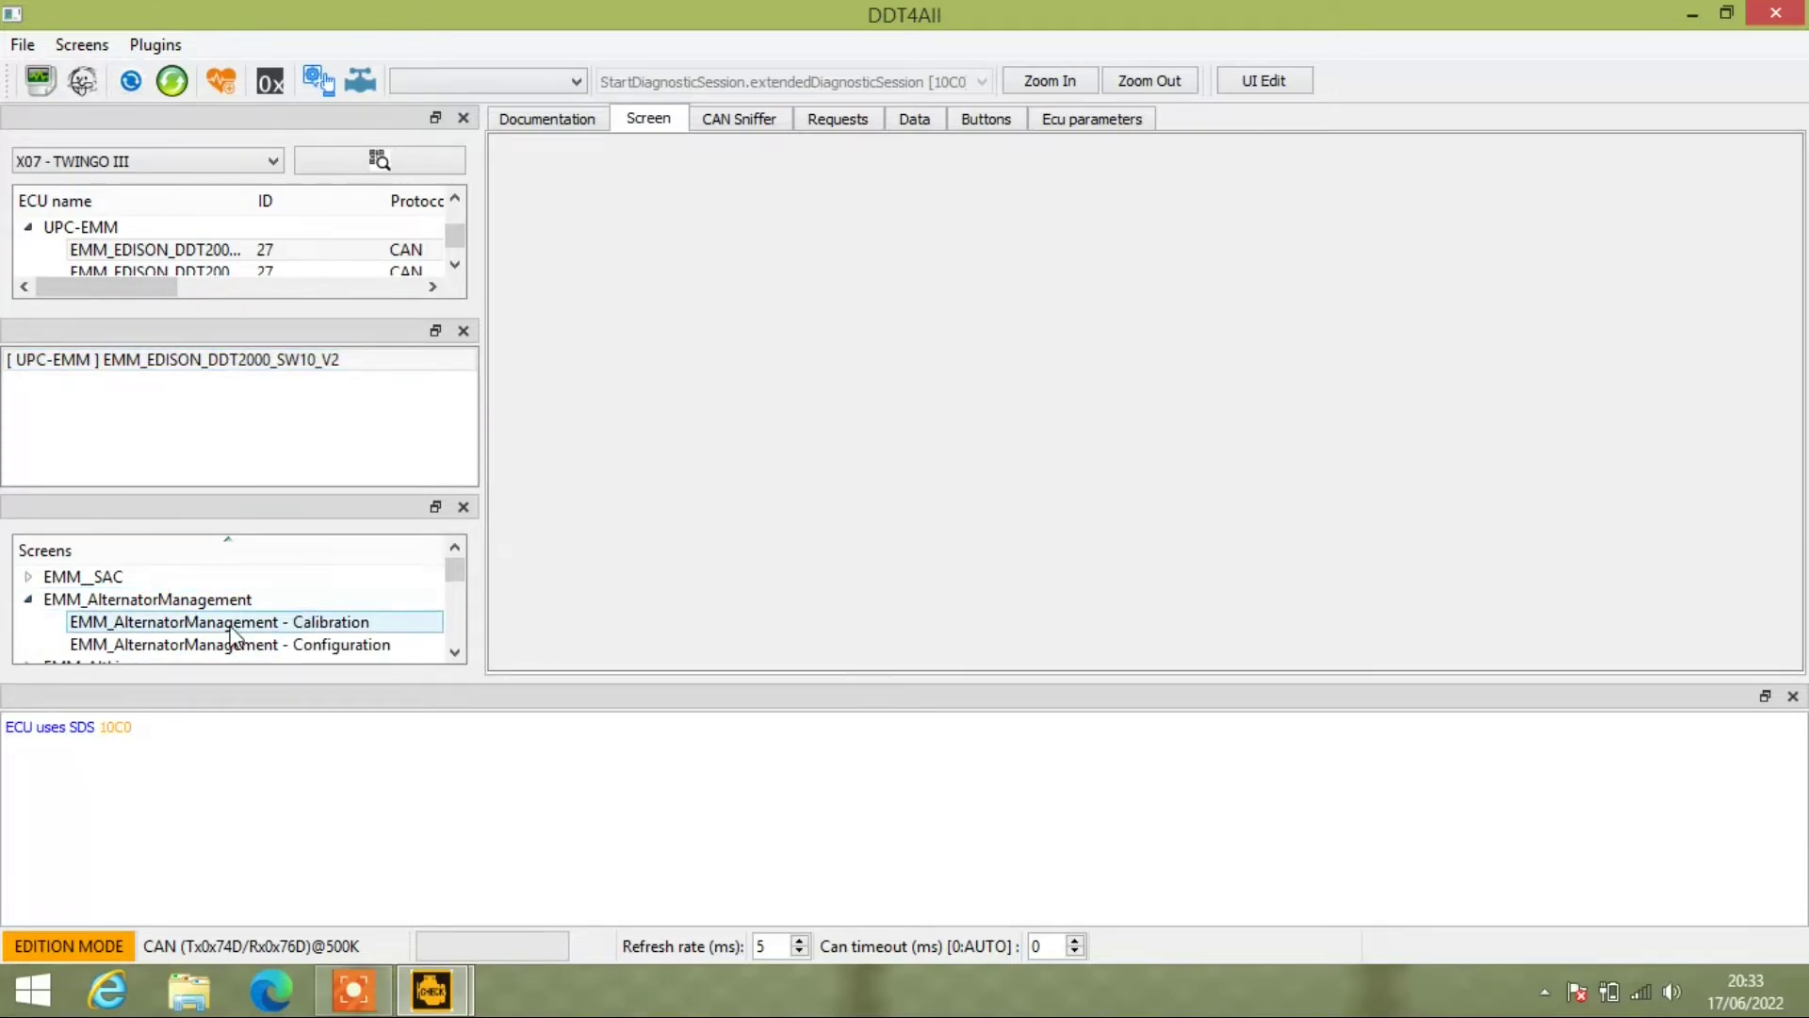
left_click(345, 647)
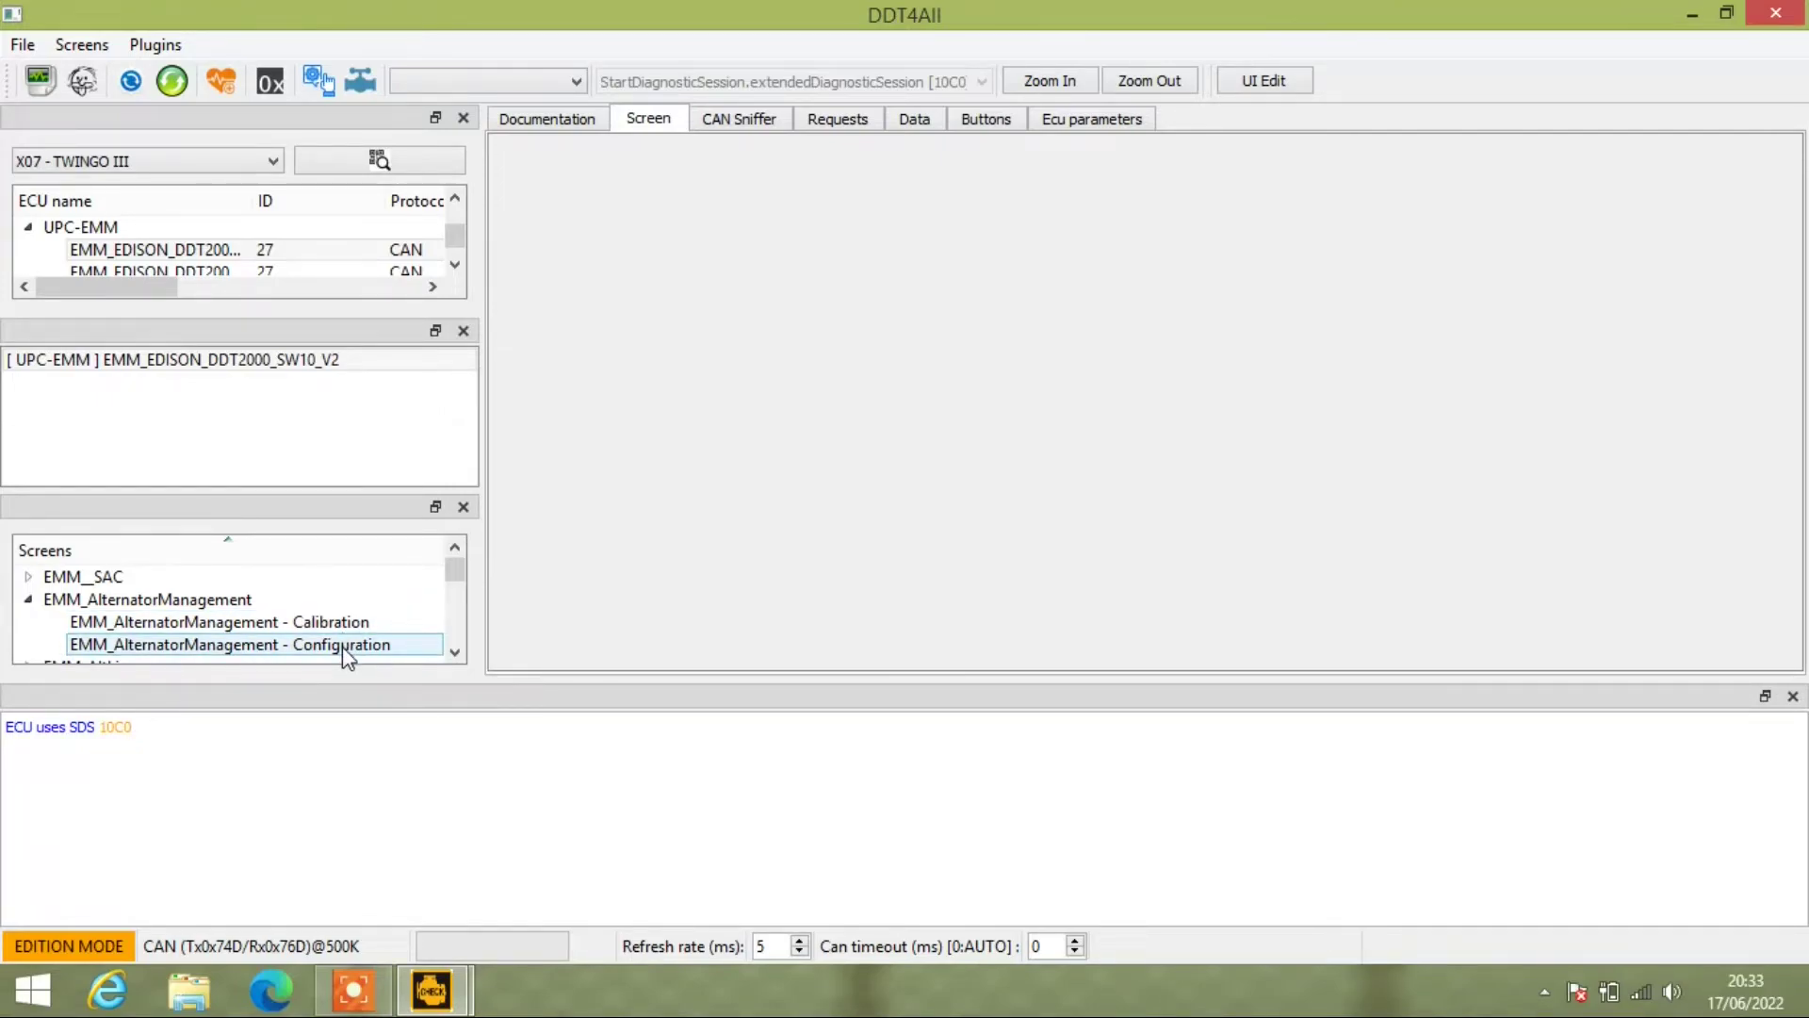
left_click(343, 646)
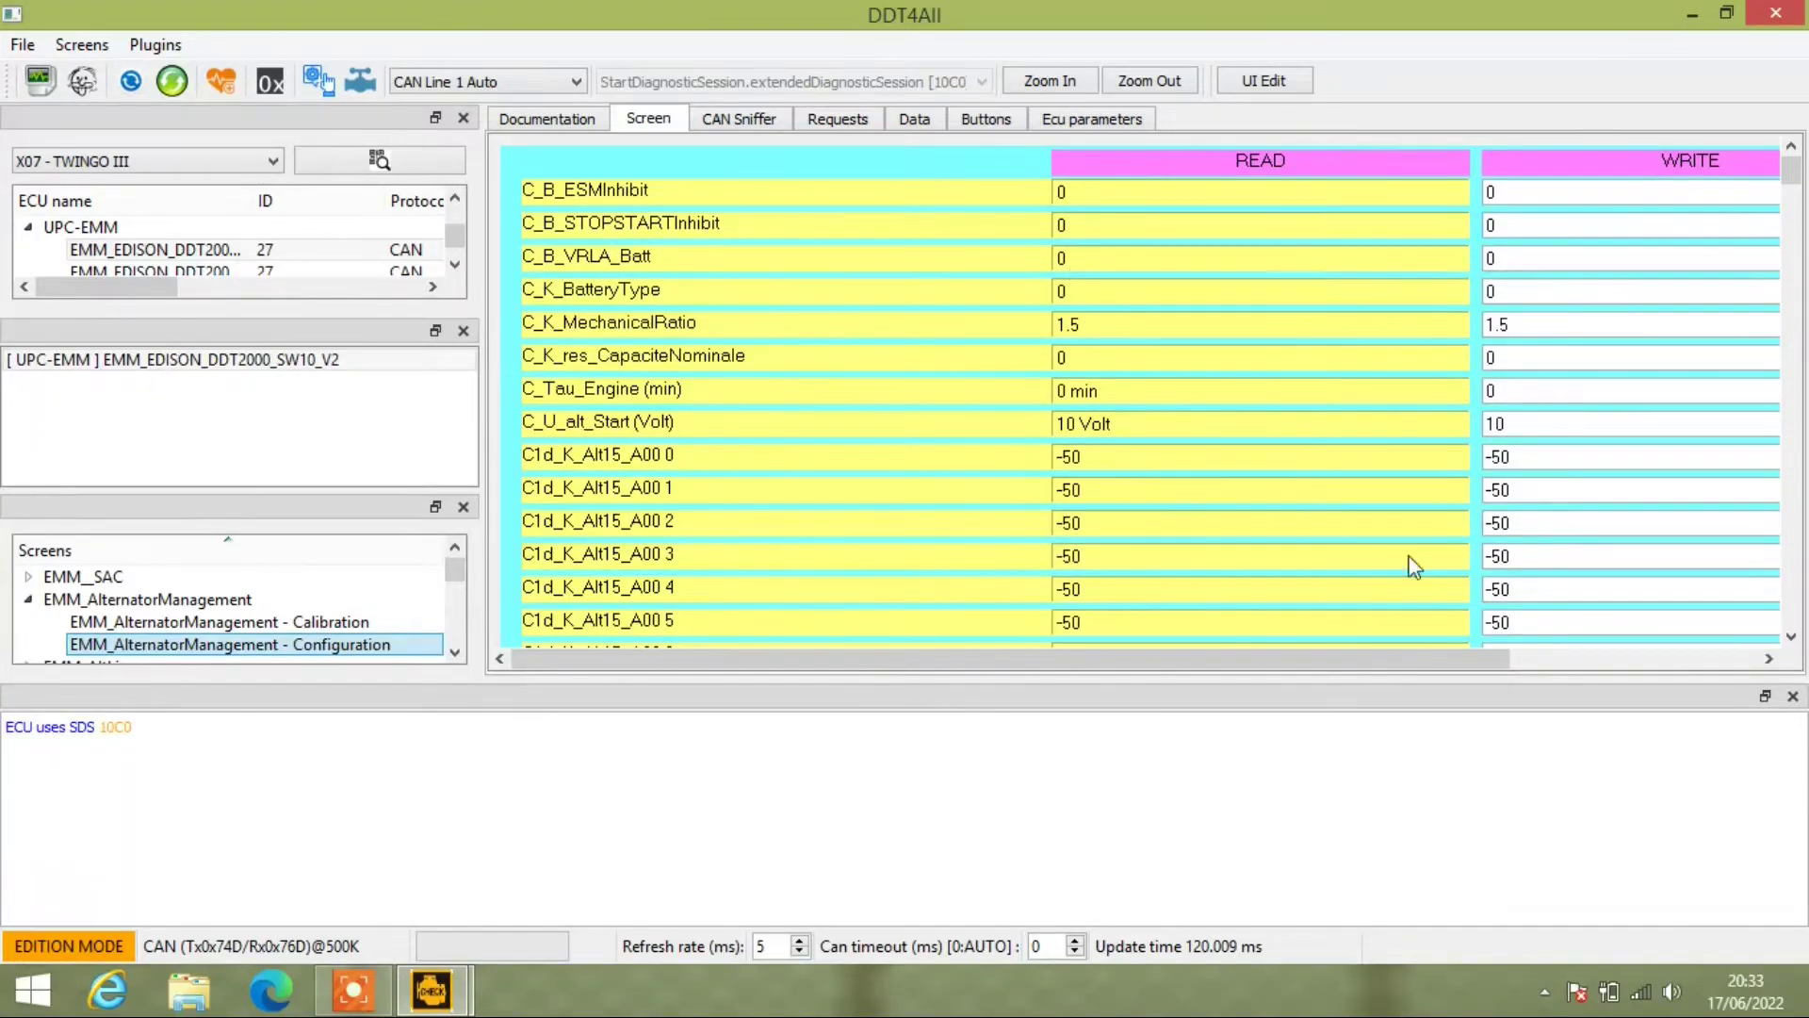
left_click_drag(1089, 660, 1357, 664)
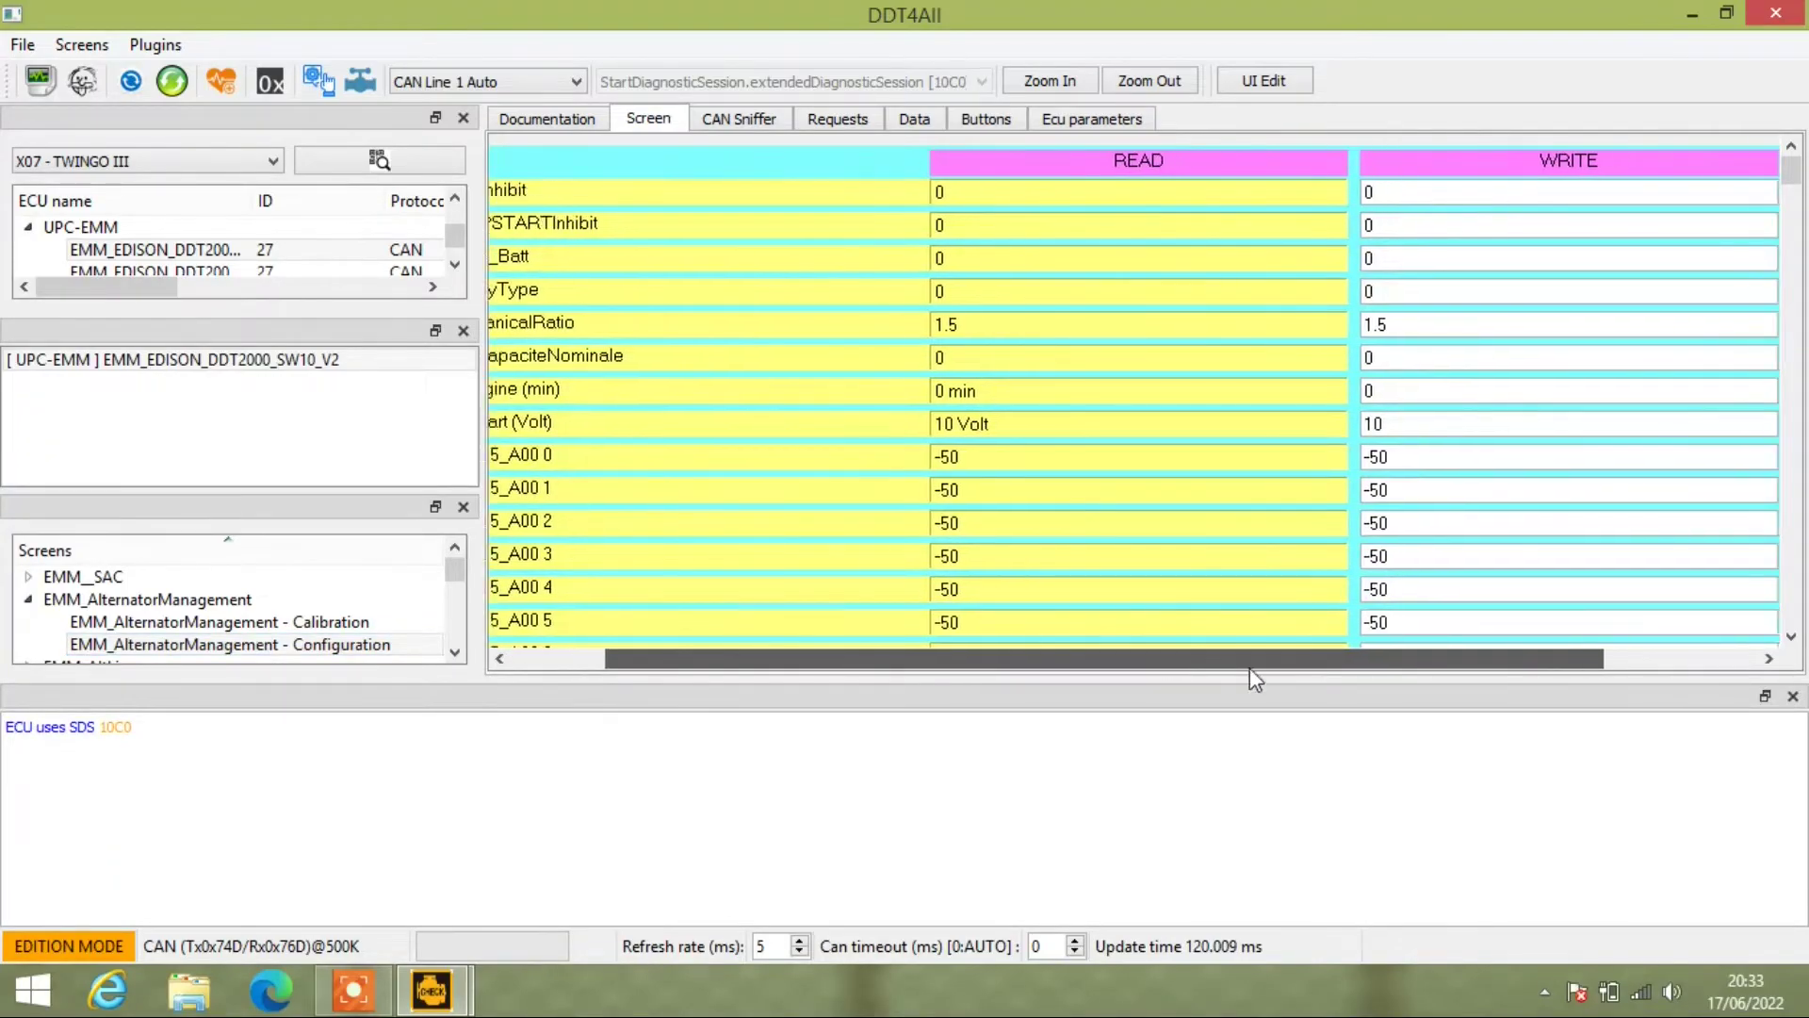
Change the C_B_STOPSTARTInhibit WRITE cell from 0 to 1.
left_click(1208, 224)
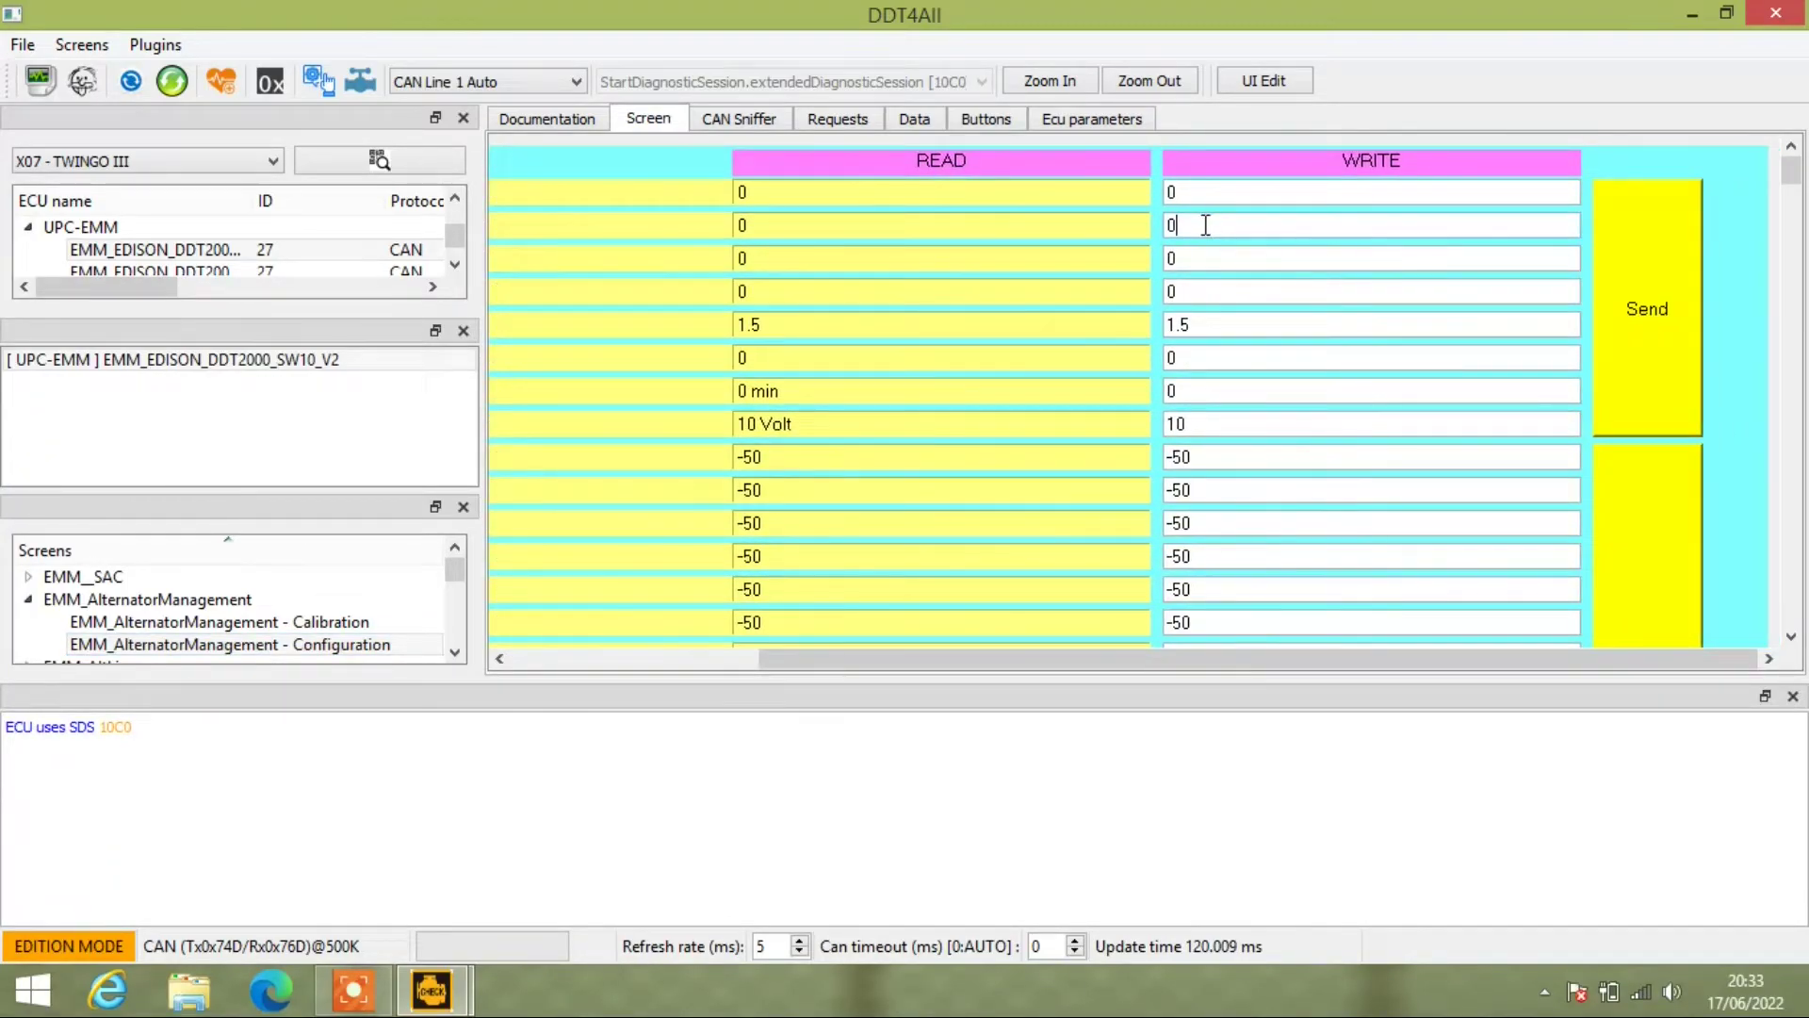
key("BackSpace")
type("1")
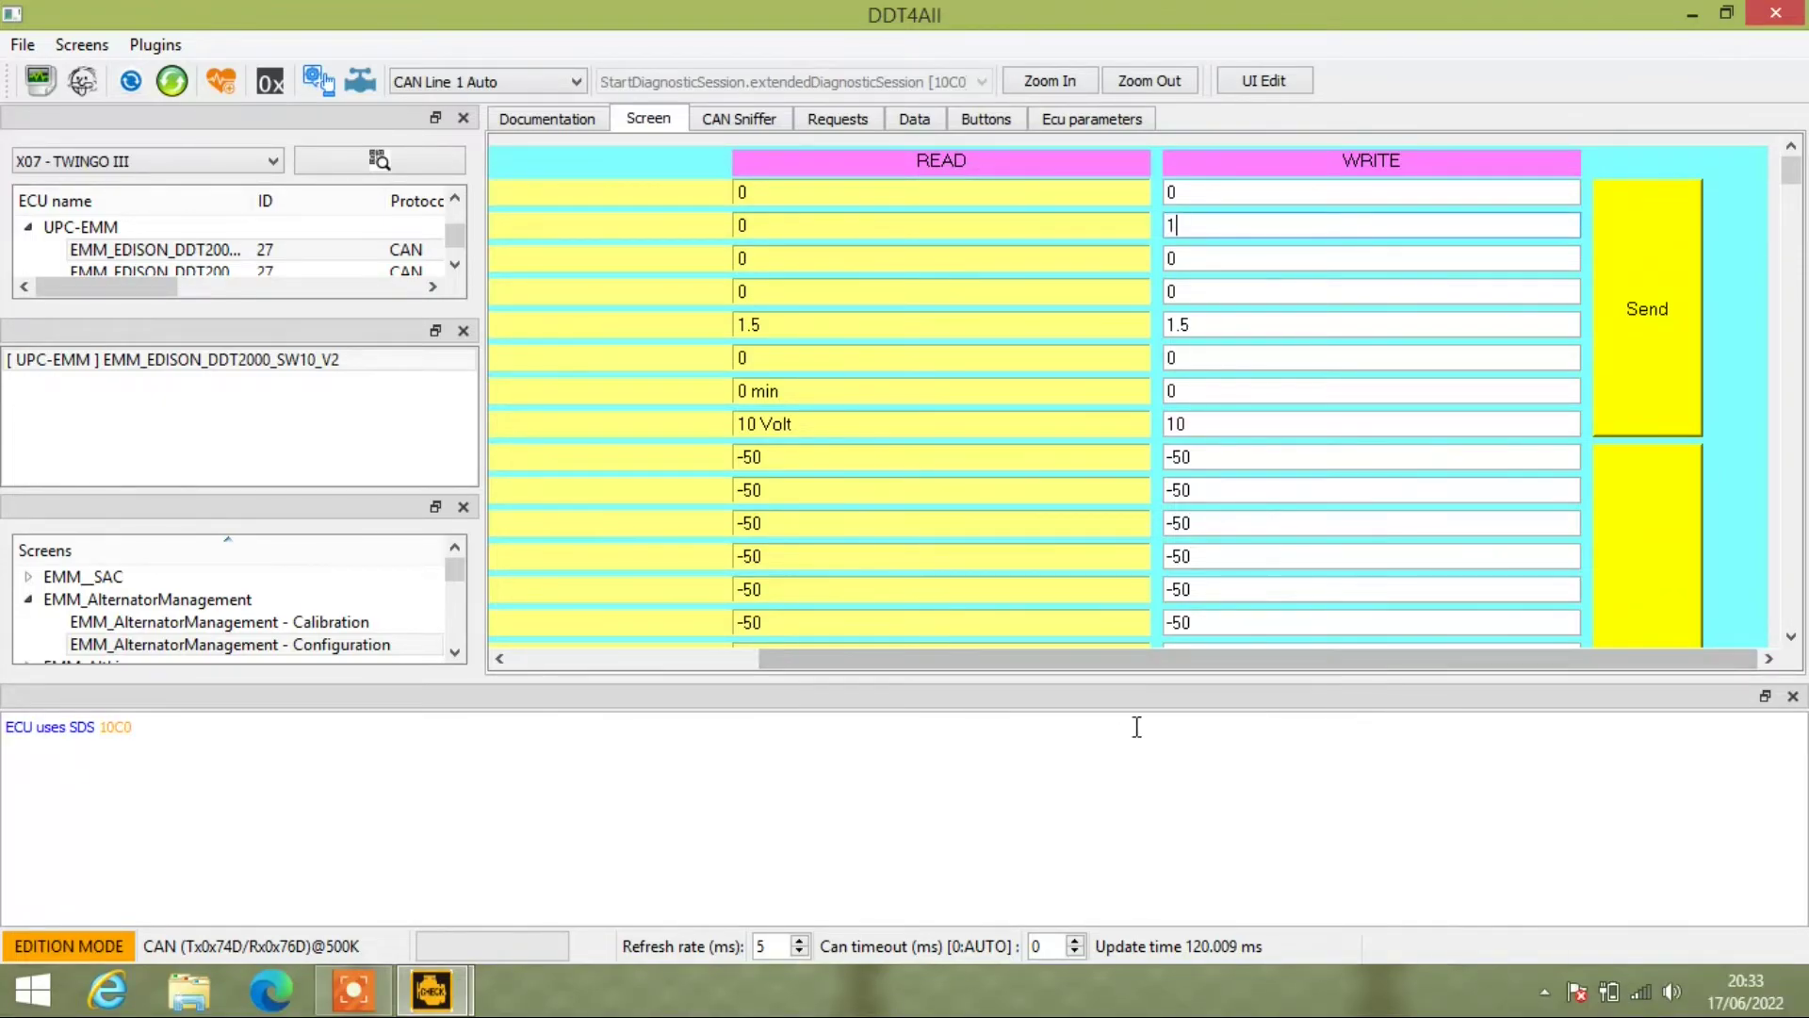
left_click(730, 660)
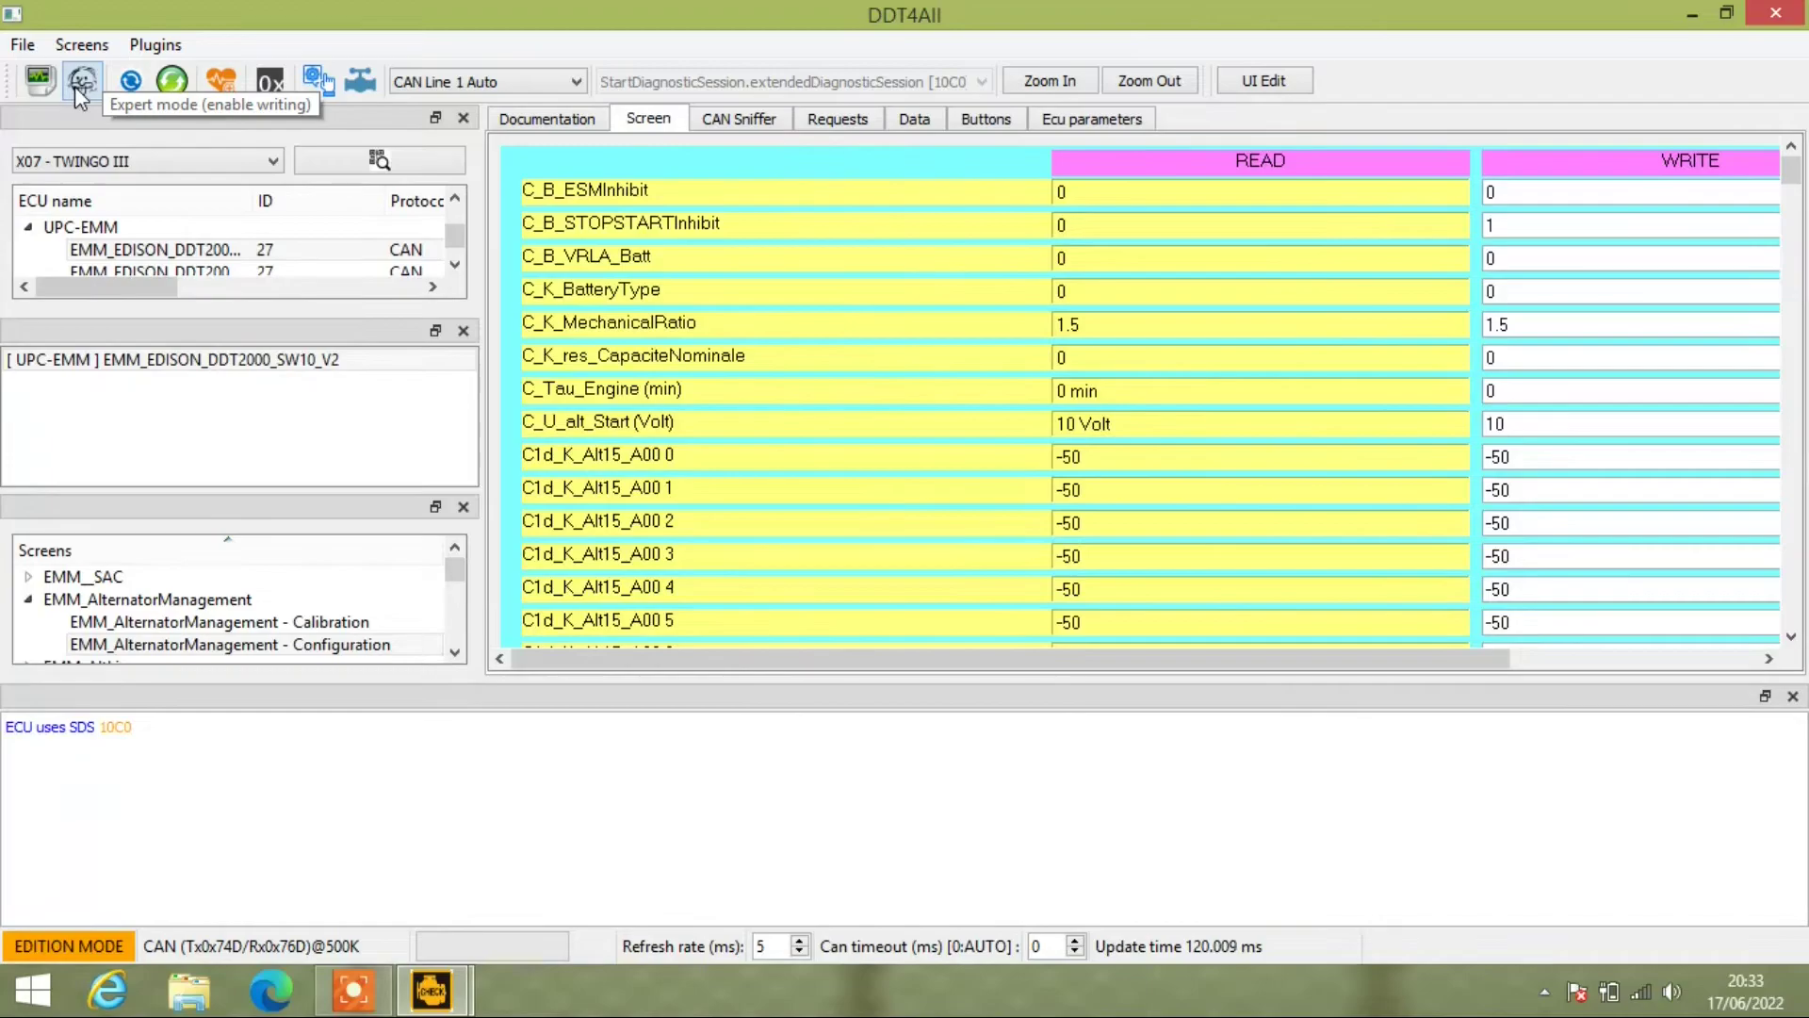
left_click_drag(682, 663, 1030, 658)
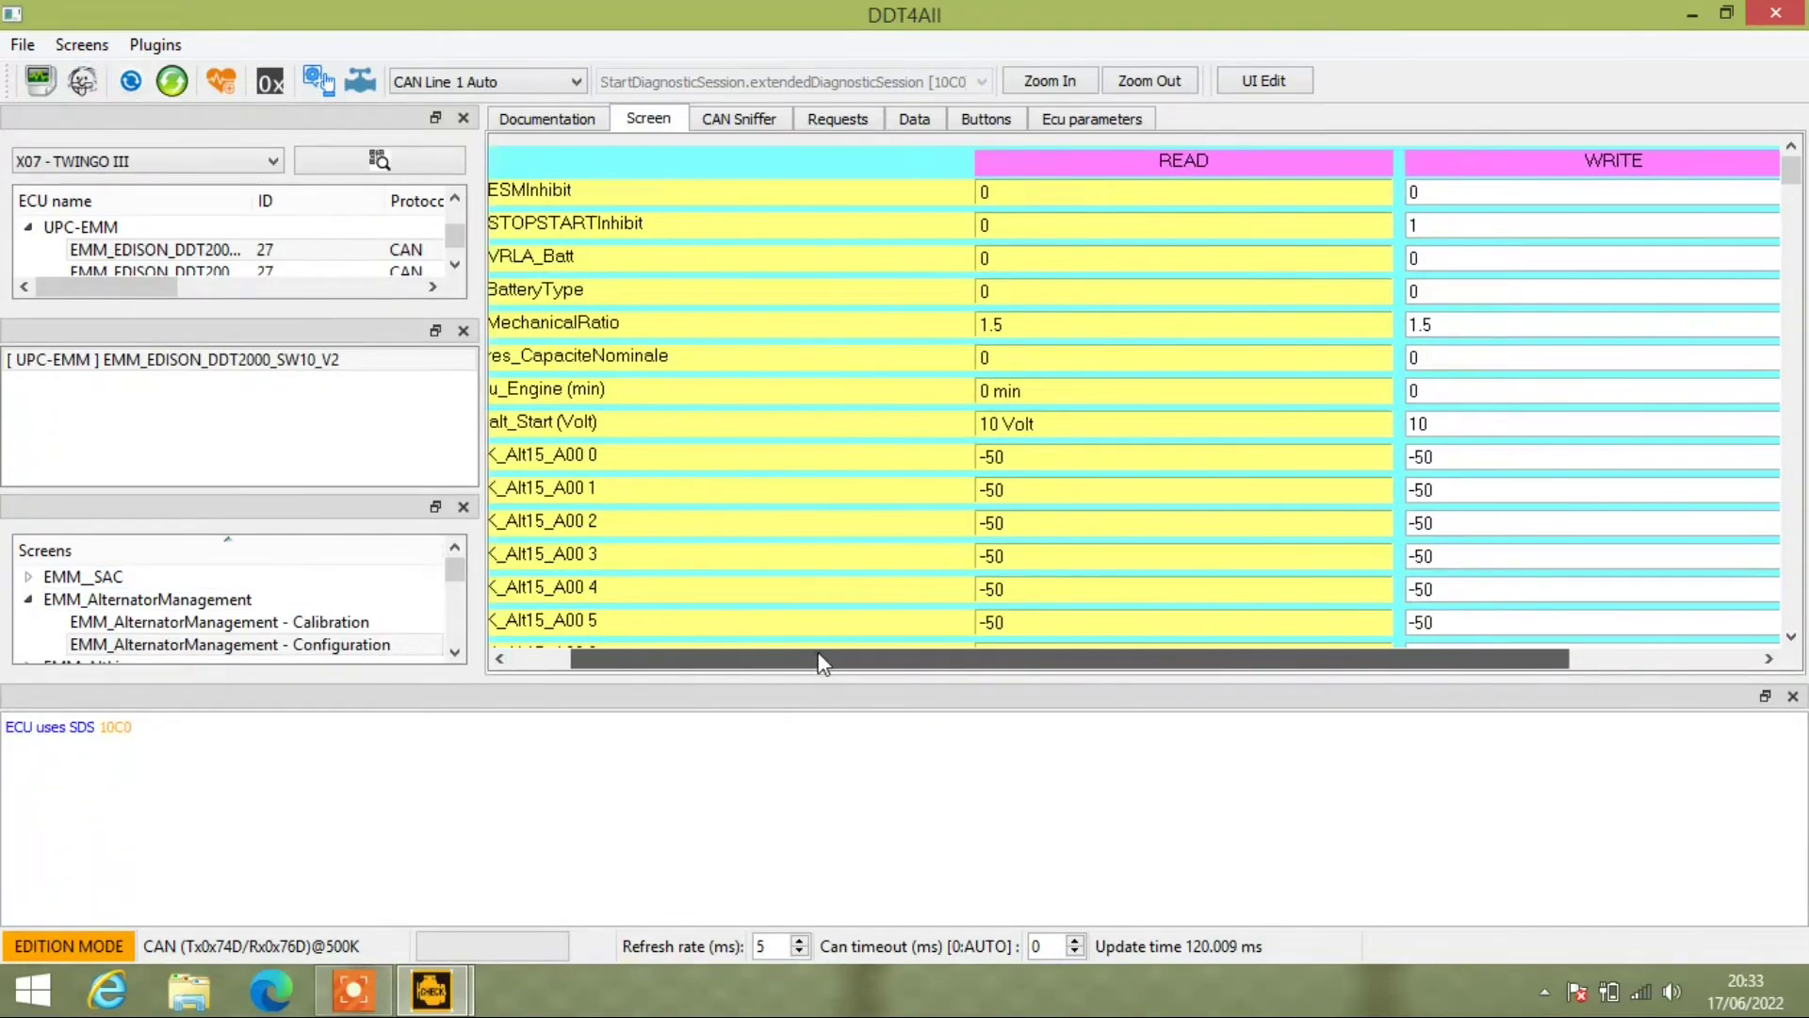